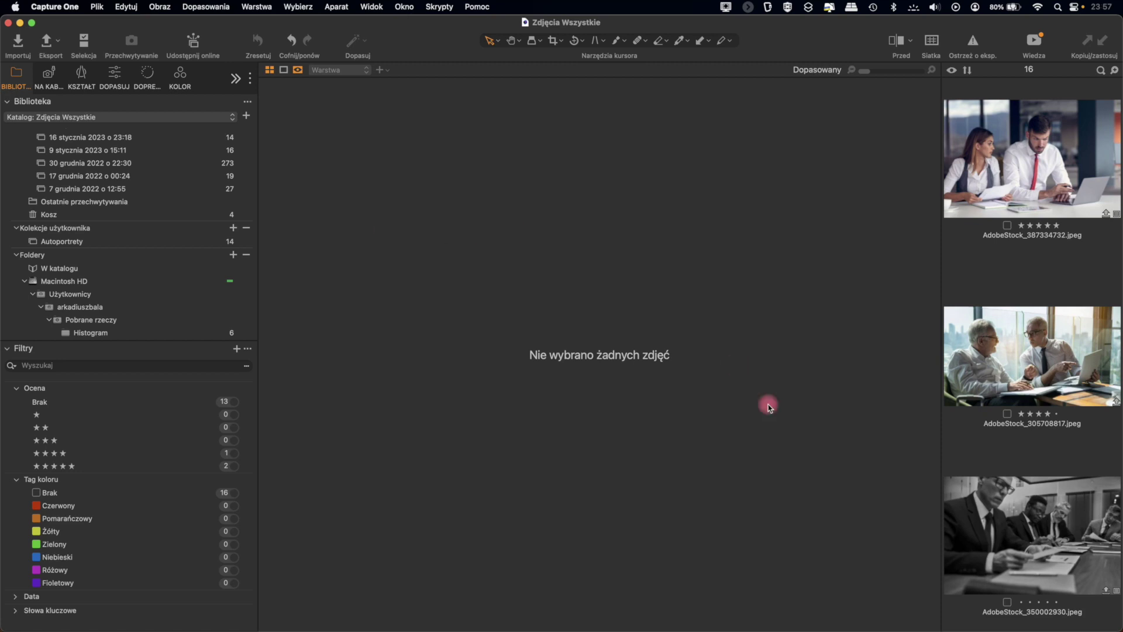
Browse the thumbnails and open the black-and-white photo AdobeStock_114940116.jpeg in the viewer.
{"action": "scroll", "coordinate": [1032, 518], "scroll_direction": "down", "scroll_amount": 15}
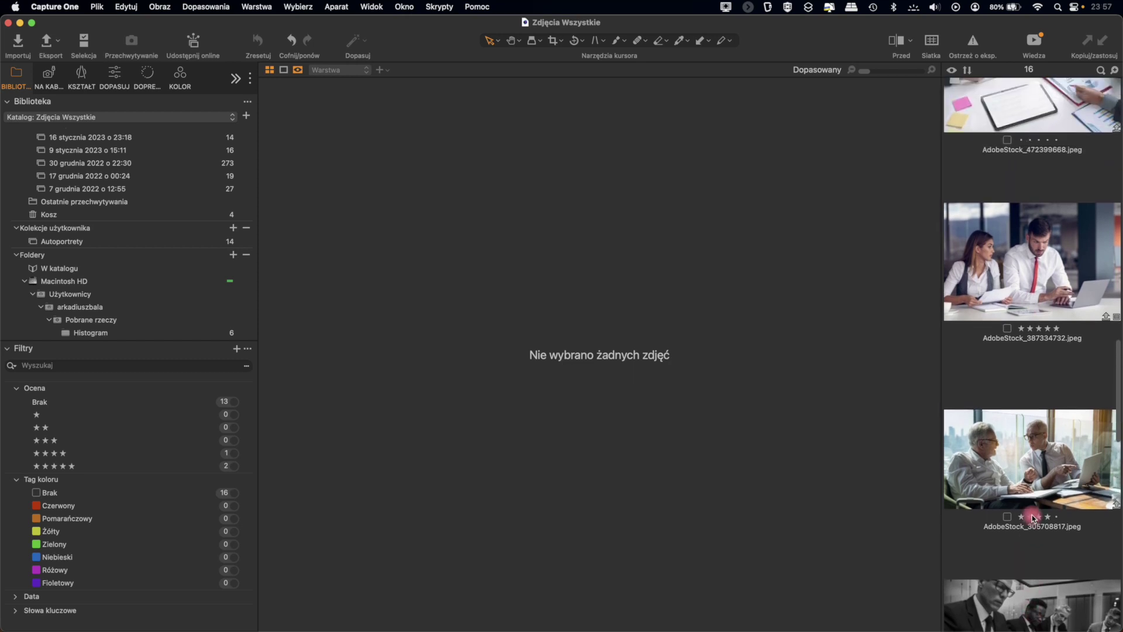
{"action": "scroll", "coordinate": [1033, 519], "scroll_direction": "down", "scroll_amount": 10}
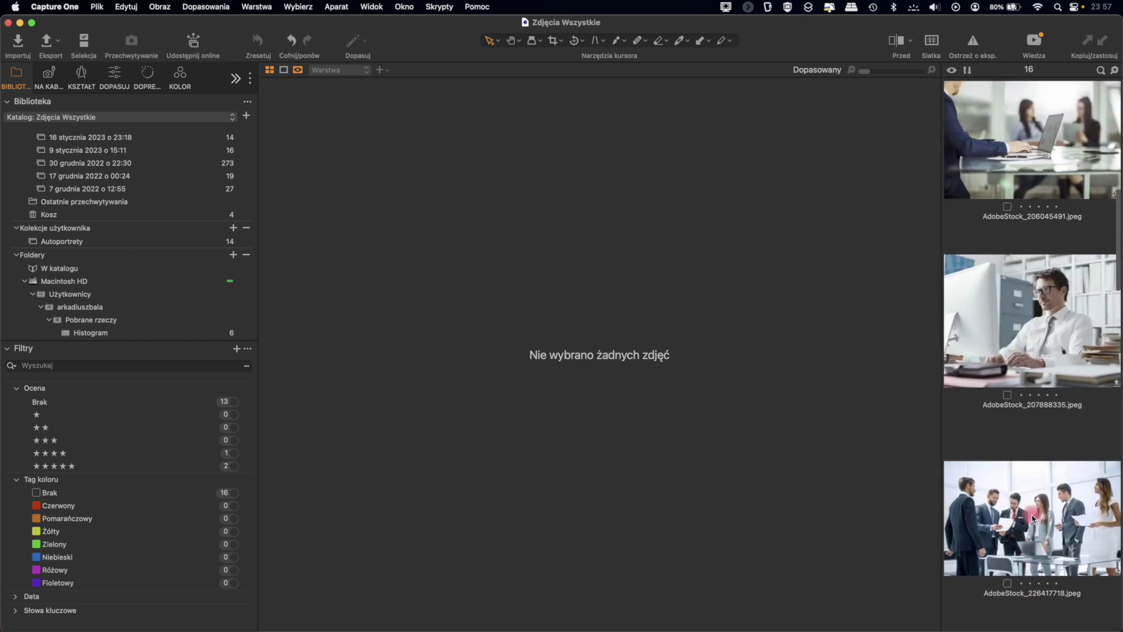
{"action": "left_click", "coordinate": [1028, 445]}
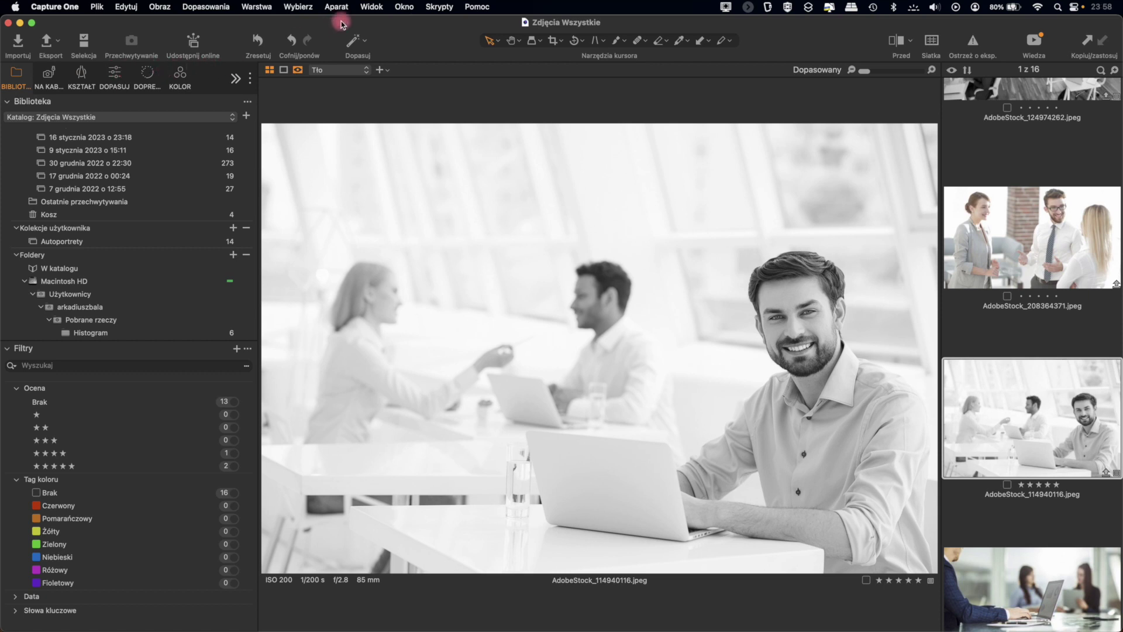
Look up Histogram among the floating tools, and show the adjustment tools that contain the Histogram.
{"action": "left_click", "coordinate": [406, 8]}
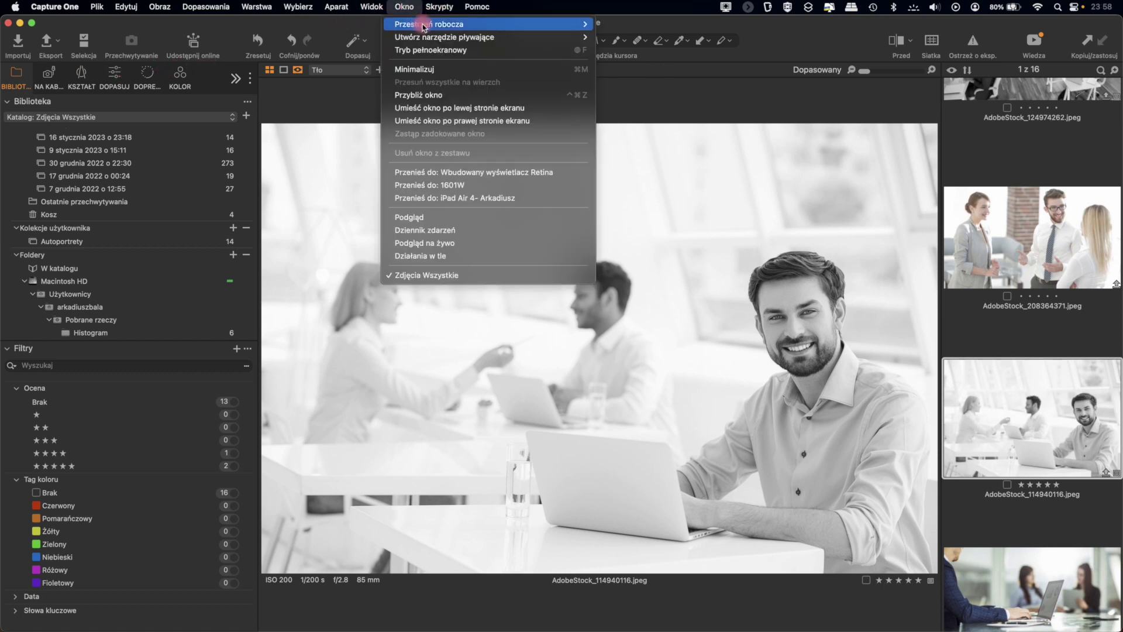
{"action": "mouse_move", "coordinate": [440, 38]}
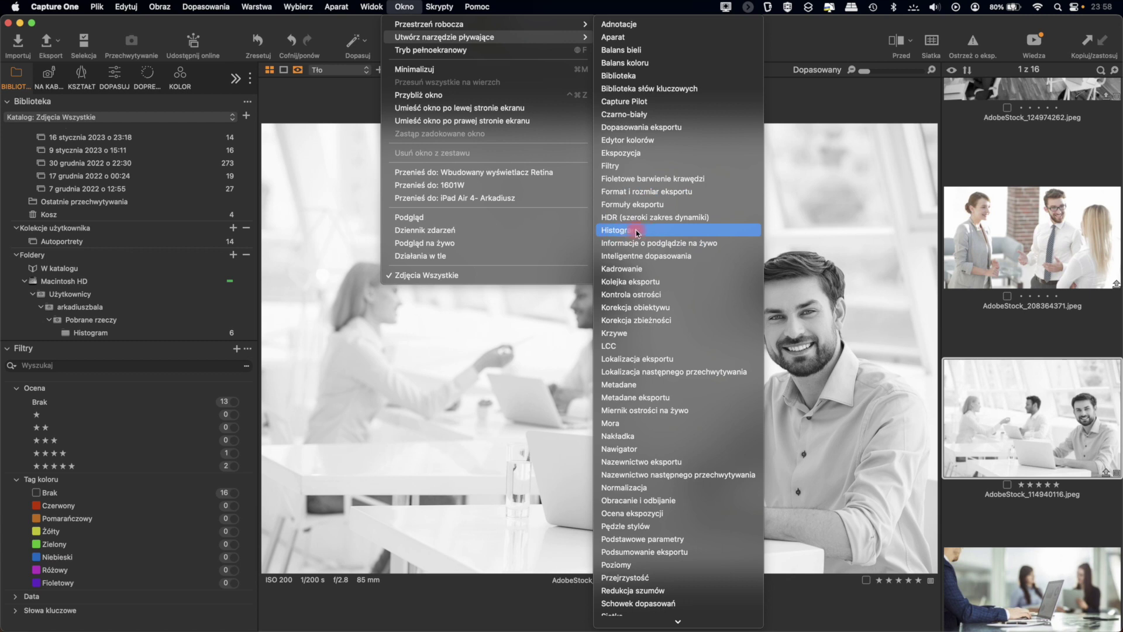
{"action": "left_click", "coordinate": [626, 230]}
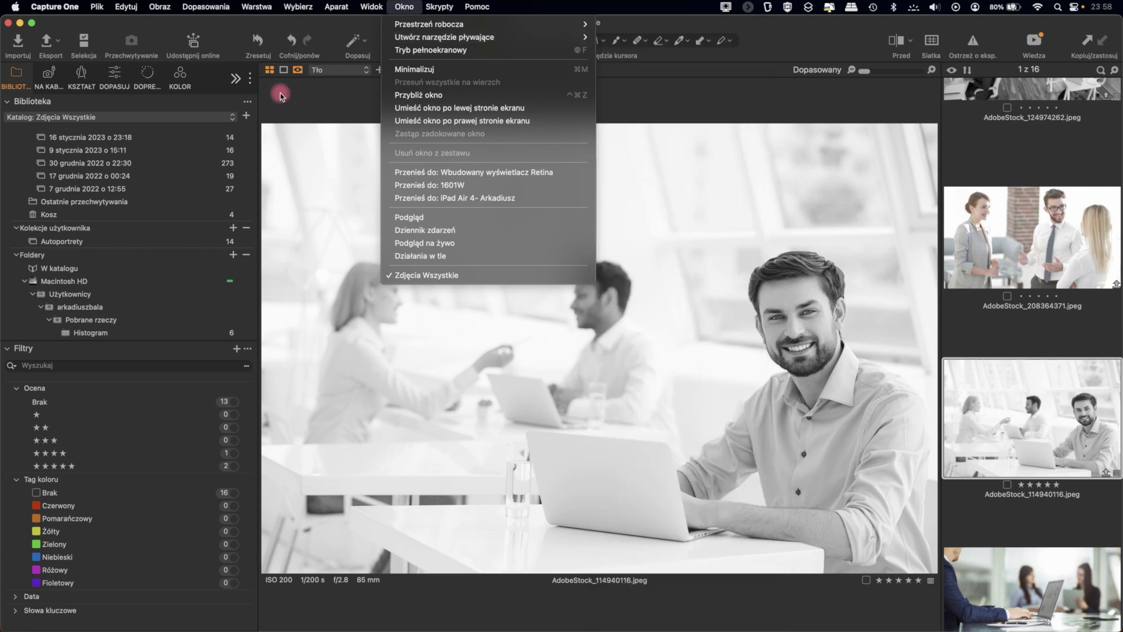
{"action": "left_click", "coordinate": [115, 80]}
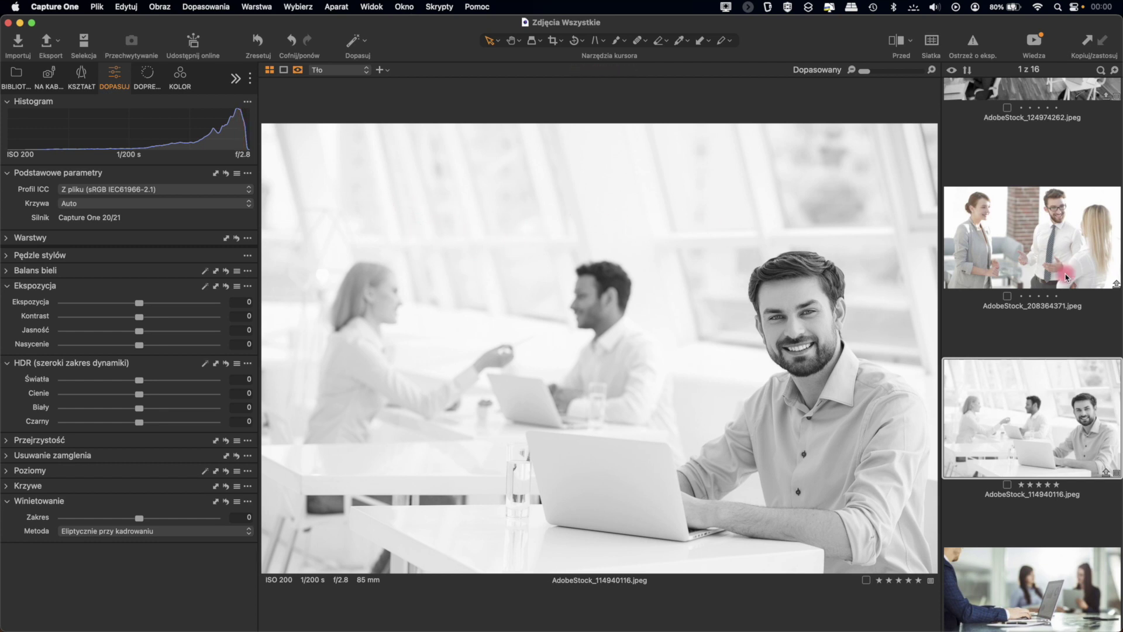
Browse the thumbnails and open the dark photo AdobeStock_350002930.jpeg to examine its histogram.
{"action": "scroll", "coordinate": [1045, 317], "scroll_direction": "down", "scroll_amount": 10}
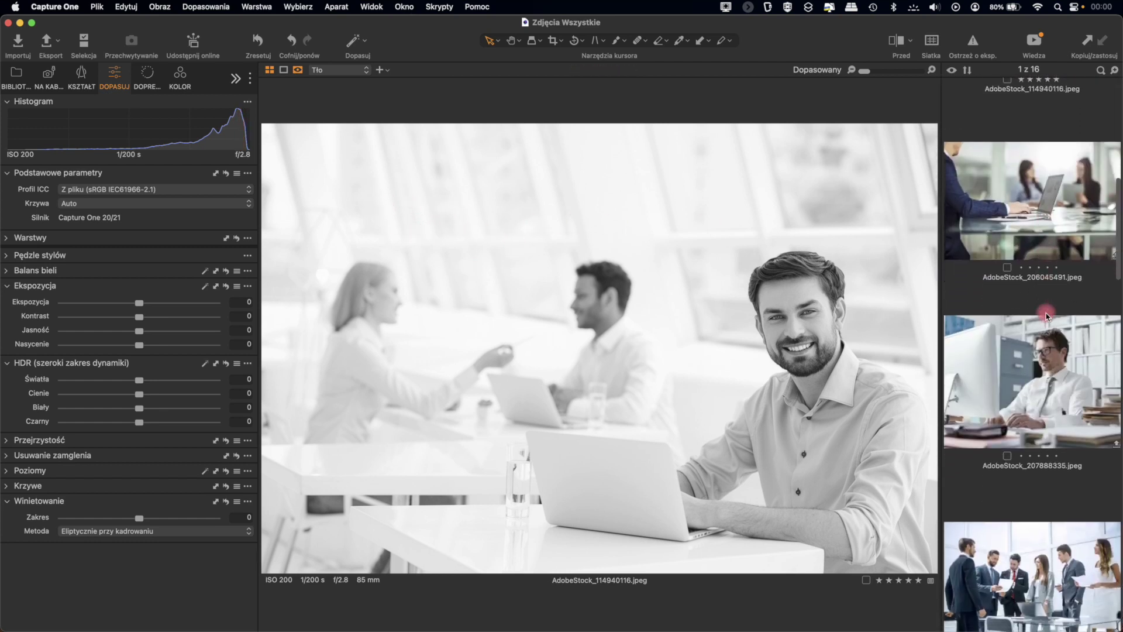
{"action": "scroll", "coordinate": [1046, 316], "scroll_direction": "down", "scroll_amount": 15}
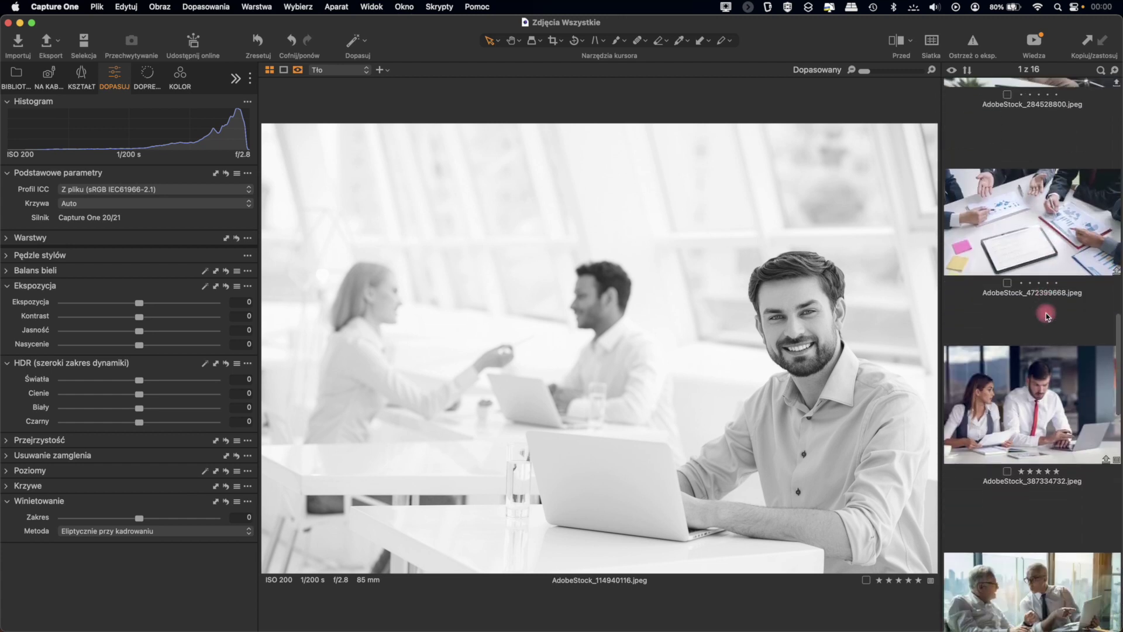
{"action": "scroll", "coordinate": [1046, 317], "scroll_direction": "down", "scroll_amount": 5}
{"action": "scroll", "coordinate": [1045, 316], "scroll_direction": "up", "scroll_amount": 4}
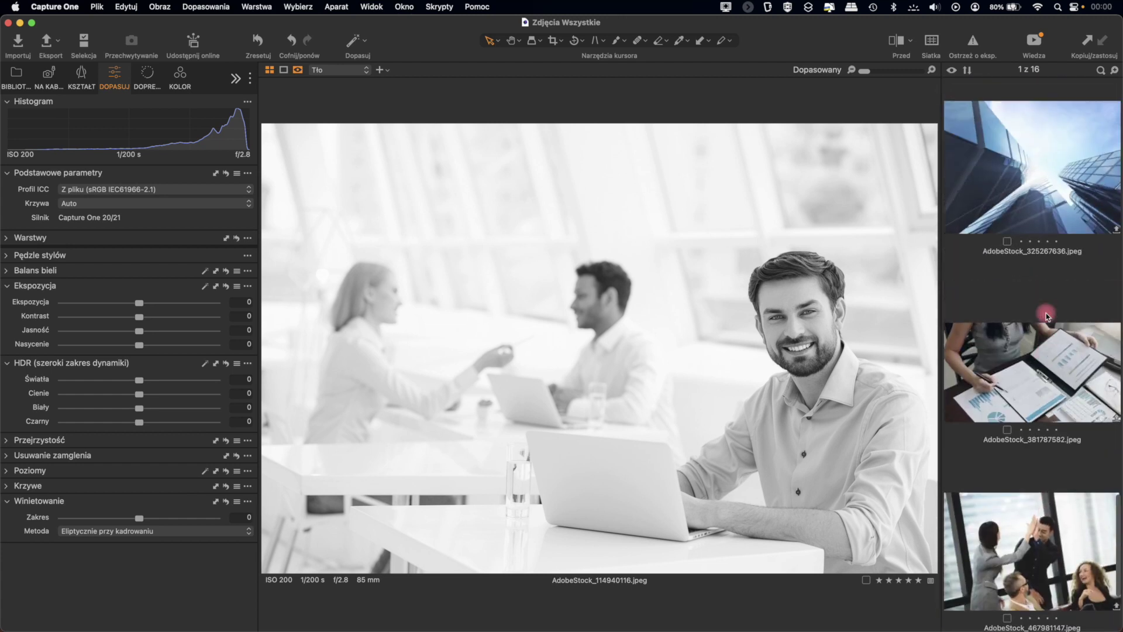
{"action": "scroll", "coordinate": [1047, 312], "scroll_direction": "up", "scroll_amount": 4}
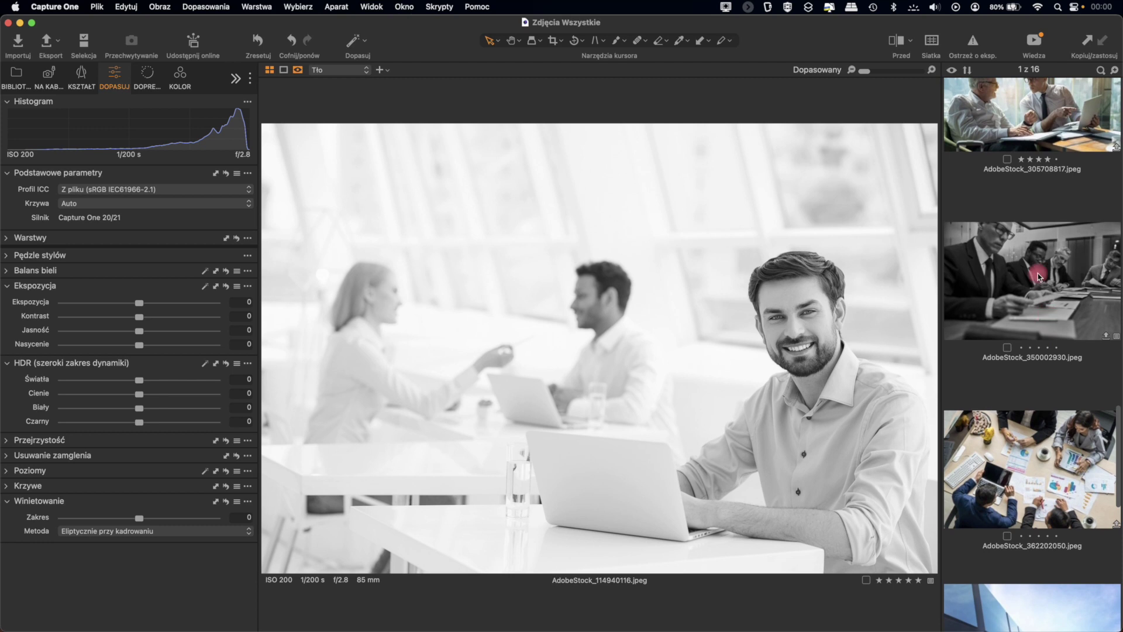
{"action": "left_click", "coordinate": [1037, 273]}
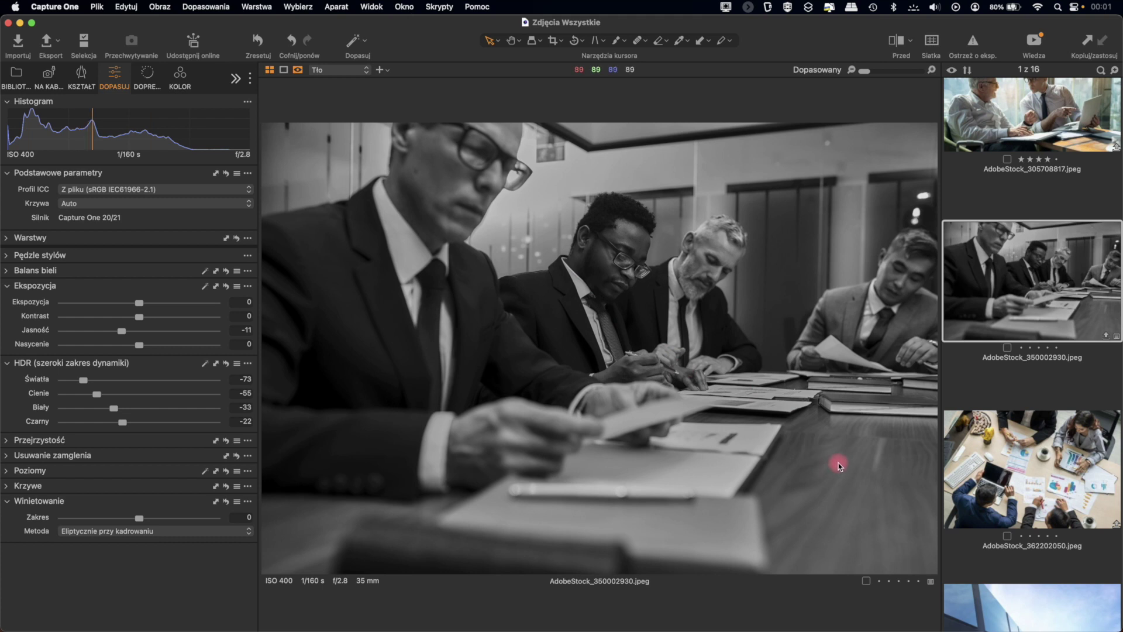
Open the black-and-white office photo AdobeStock_124974262.jpeg to examine its histogram.
{"action": "scroll", "coordinate": [1043, 366], "scroll_direction": "up", "scroll_amount": 3}
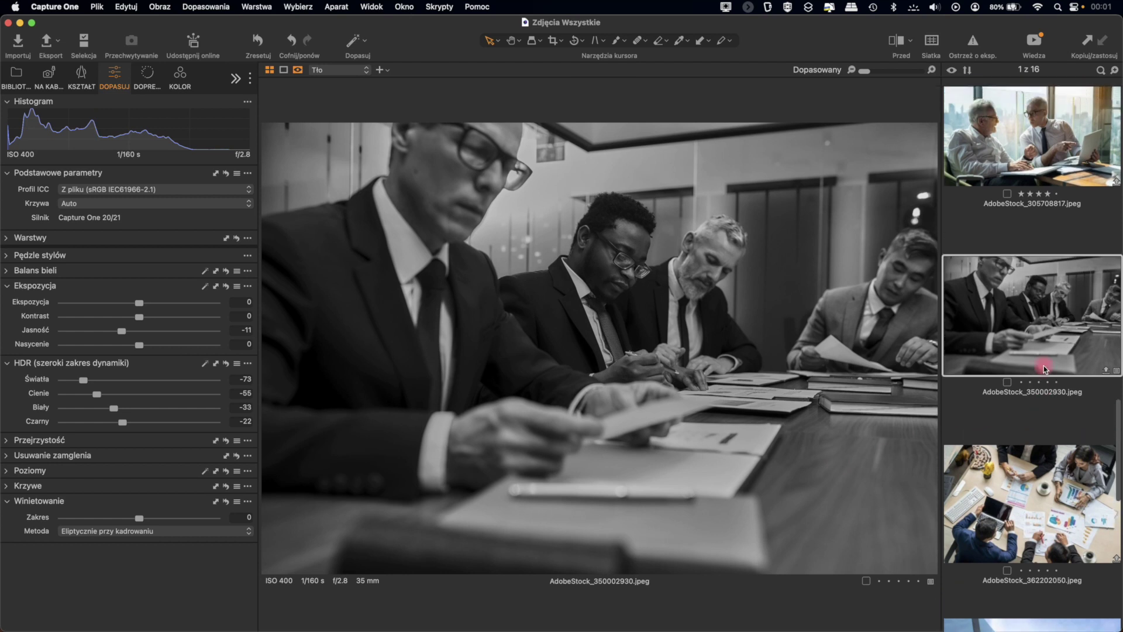
{"action": "scroll", "coordinate": [1043, 366], "scroll_direction": "down", "scroll_amount": 10}
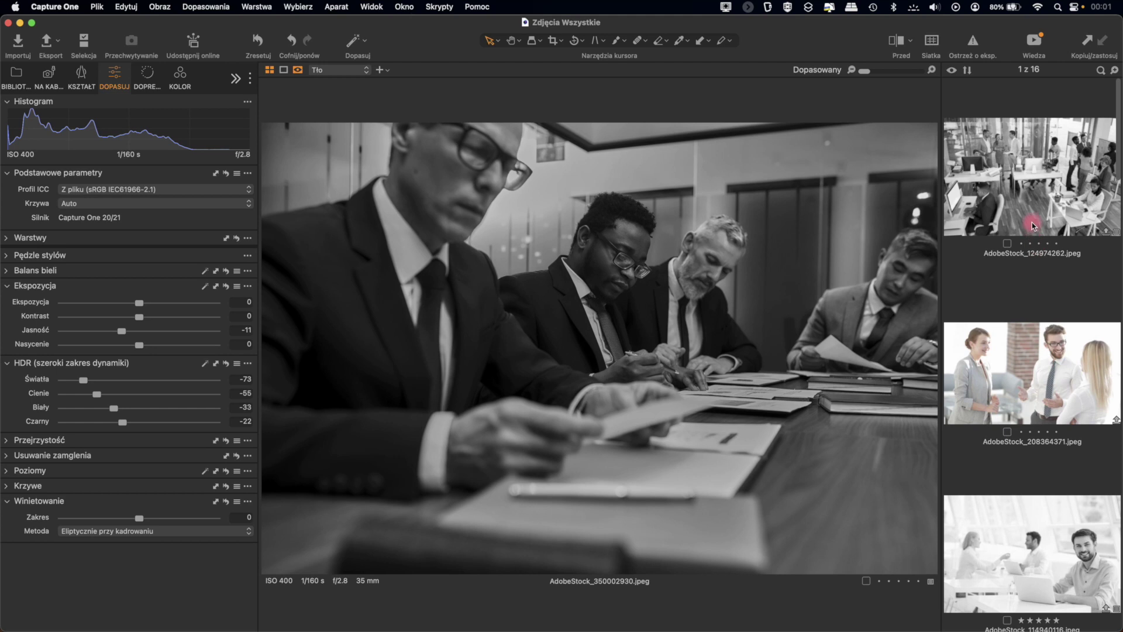
{"action": "left_click", "coordinate": [1030, 209]}
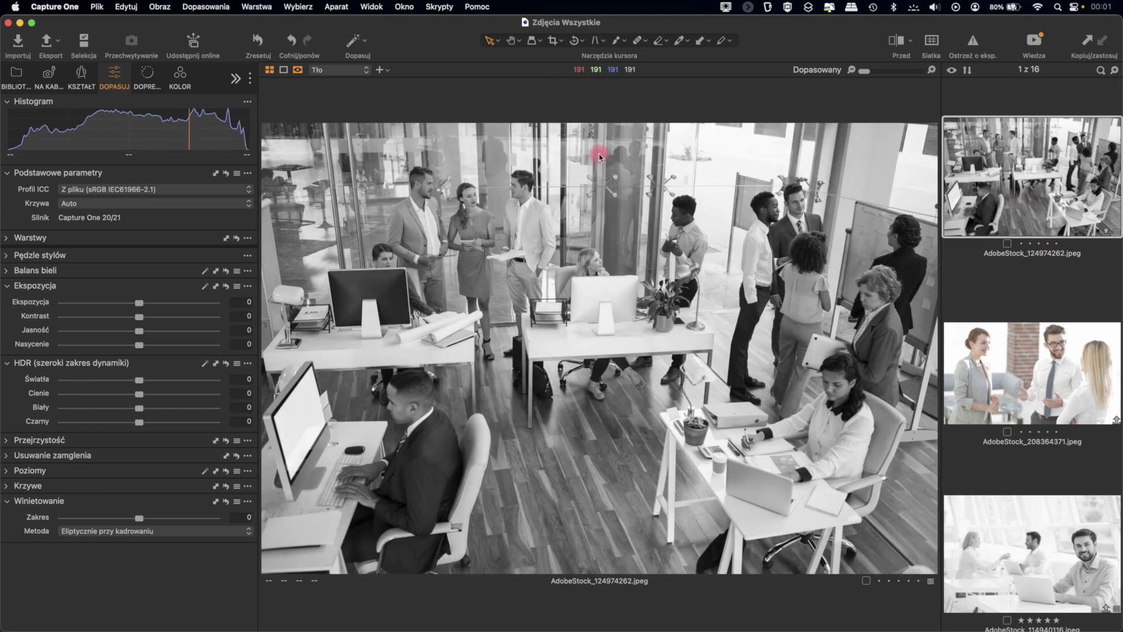
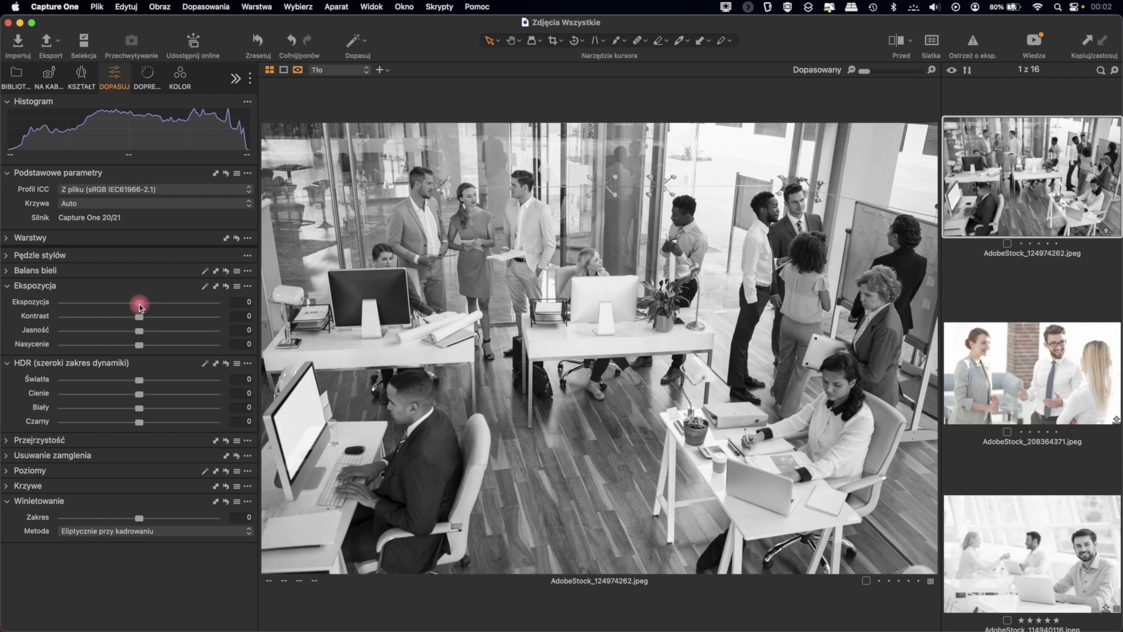
Try exposures of -4 and 3,96 on the office photo while watching the histogram, and reset the exposure to 0.
{"action": "left_click_drag", "start_coordinate": [139, 304], "coordinate": [124, 304]}
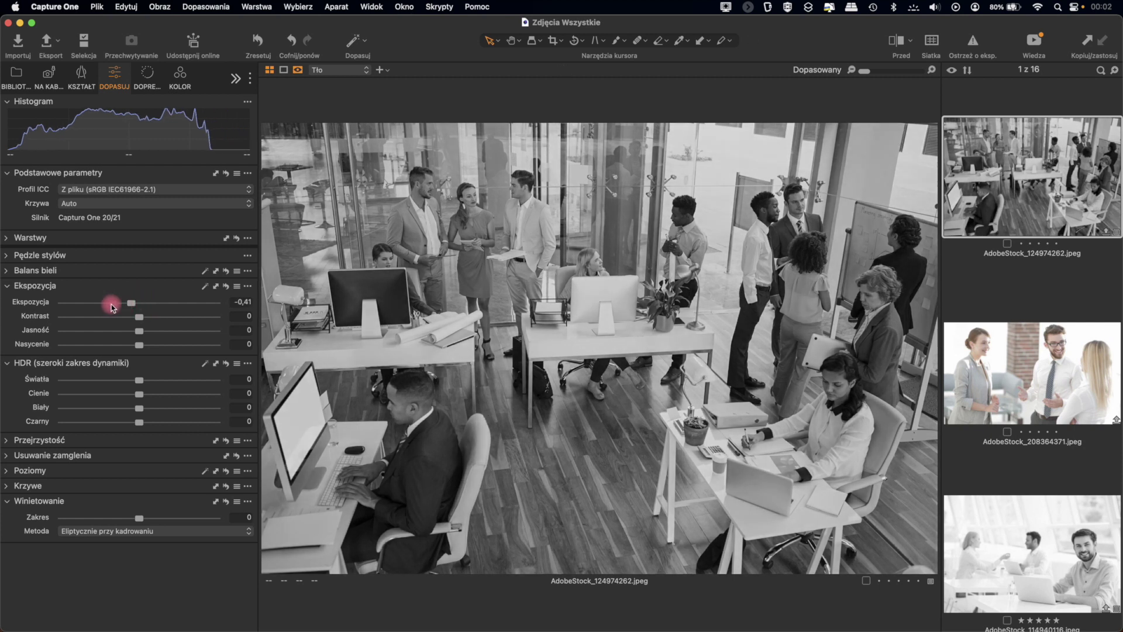
{"action": "left_click_drag", "start_coordinate": [130, 303], "coordinate": [62, 304]}
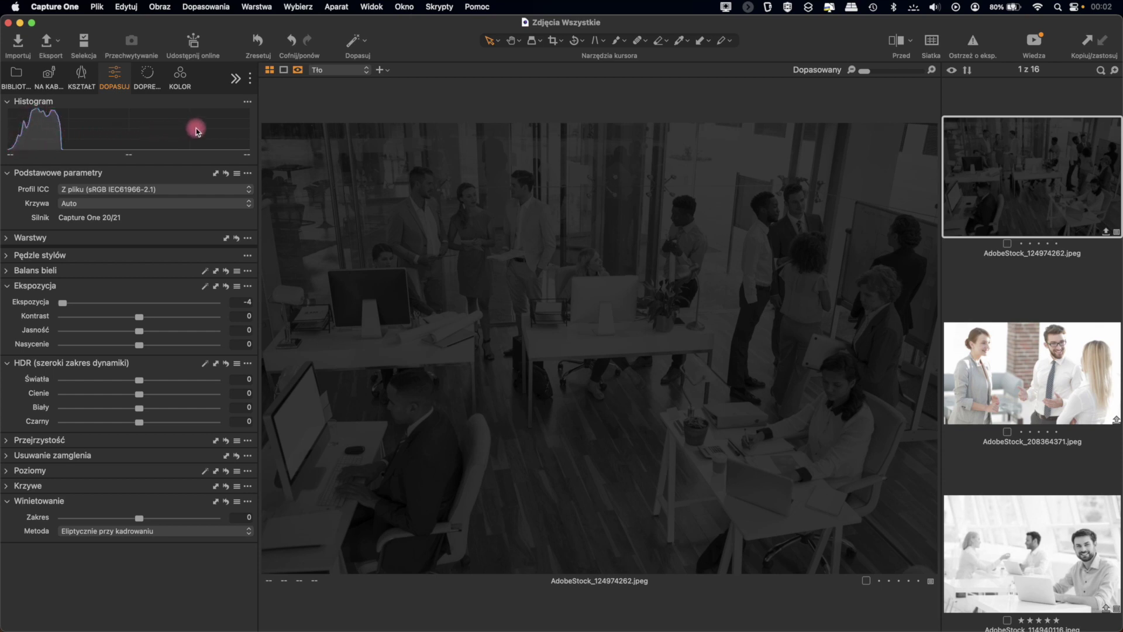
{"action": "left_click_drag", "start_coordinate": [65, 303], "coordinate": [216, 308]}
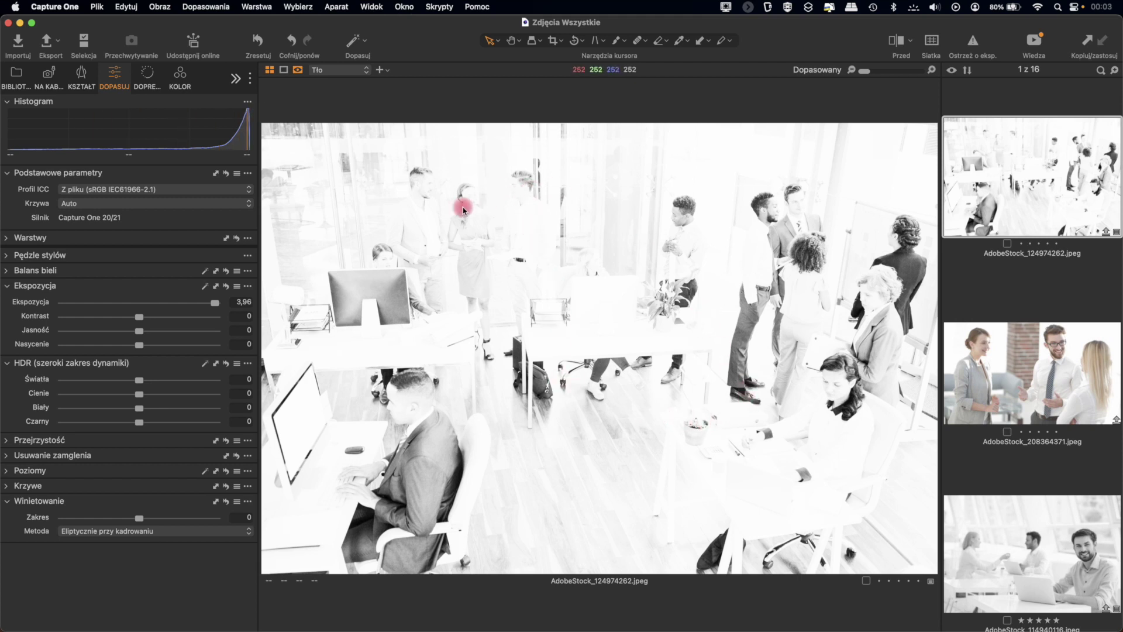
{"action": "double_click", "coordinate": [216, 308]}
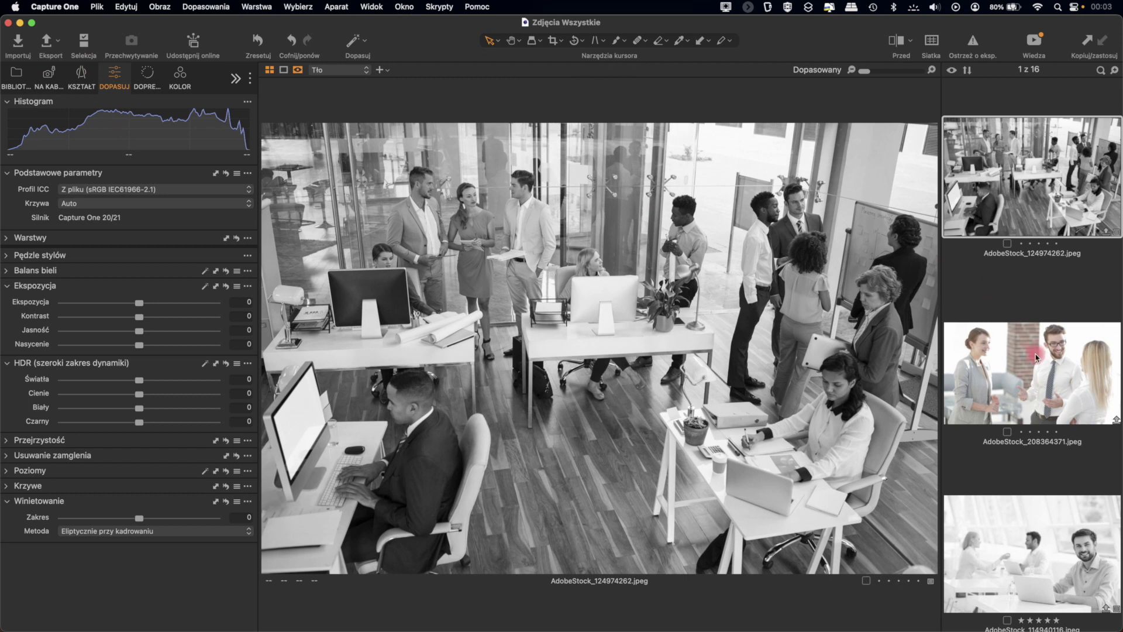
Open AdobeStock_350002930.jpeg and reset its brightness and its HDR highlights, shadows, whites and blacks to 0.
{"action": "scroll", "coordinate": [1036, 353], "scroll_direction": "down", "scroll_amount": 10}
{"action": "scroll", "coordinate": [1036, 357], "scroll_direction": "down", "scroll_amount": 10}
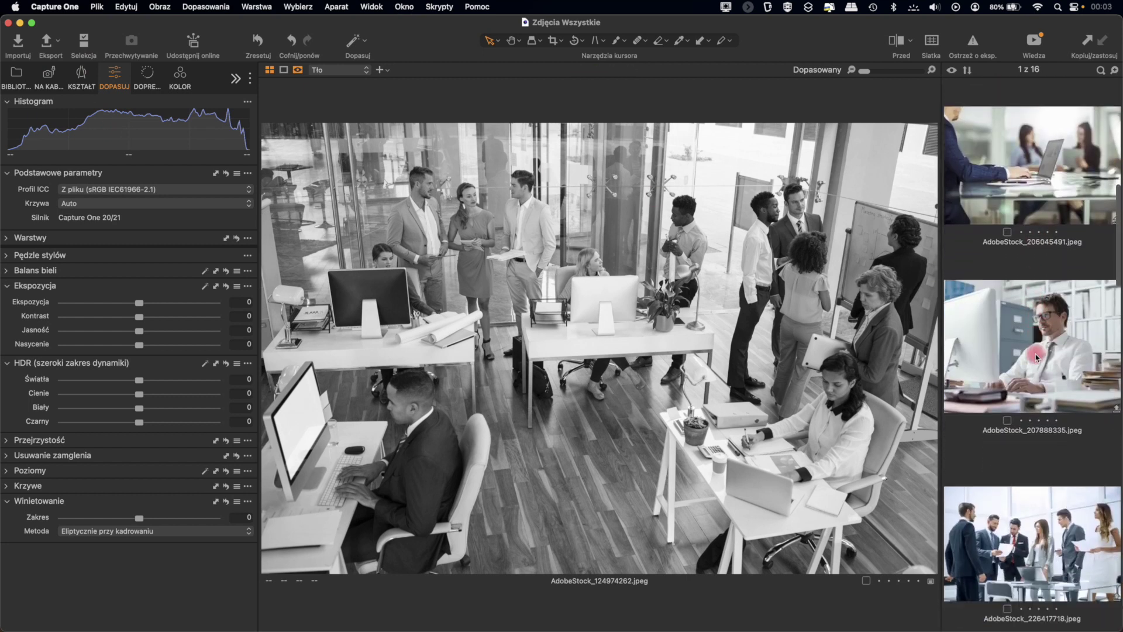
{"action": "scroll", "coordinate": [1035, 356], "scroll_direction": "down", "scroll_amount": 10}
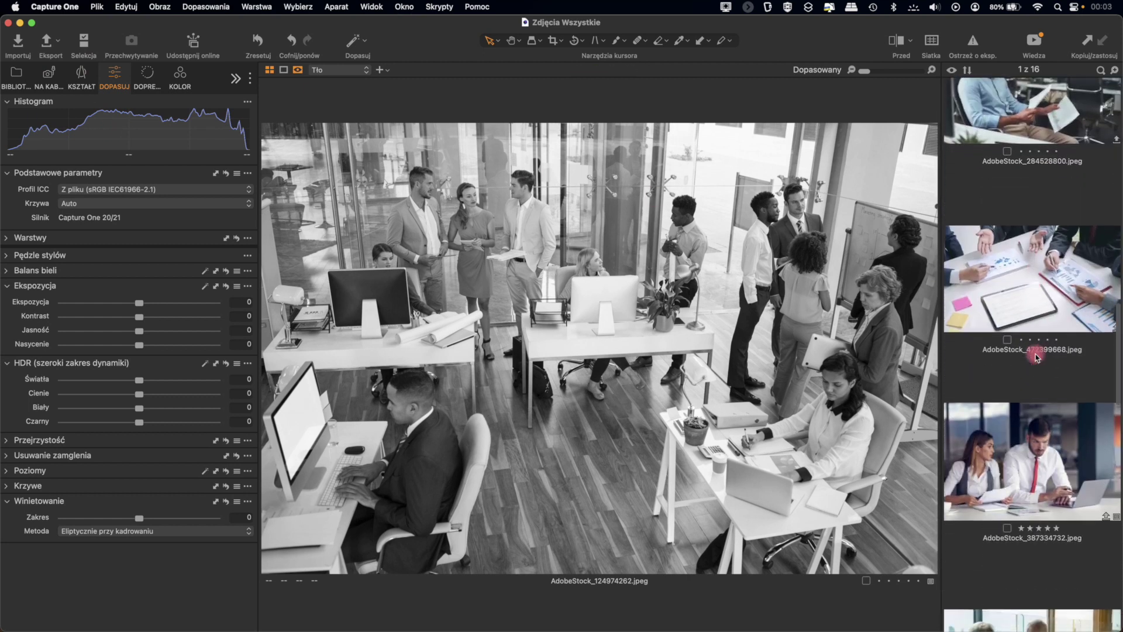
{"action": "left_click", "coordinate": [1037, 408]}
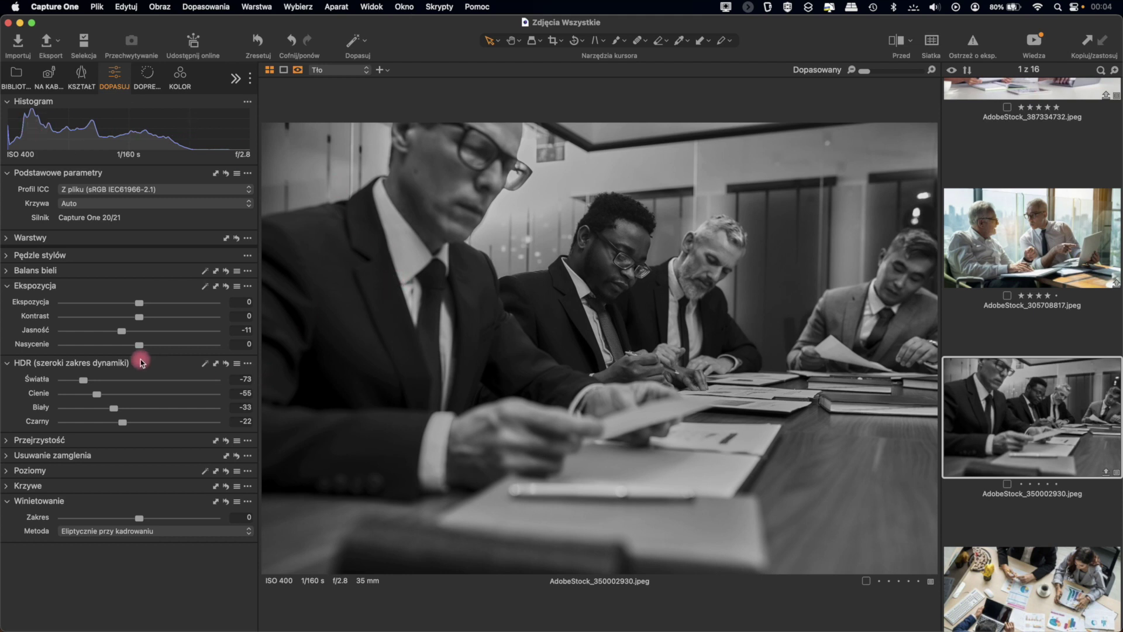
{"action": "left_click_drag", "start_coordinate": [123, 334], "coordinate": [140, 335]}
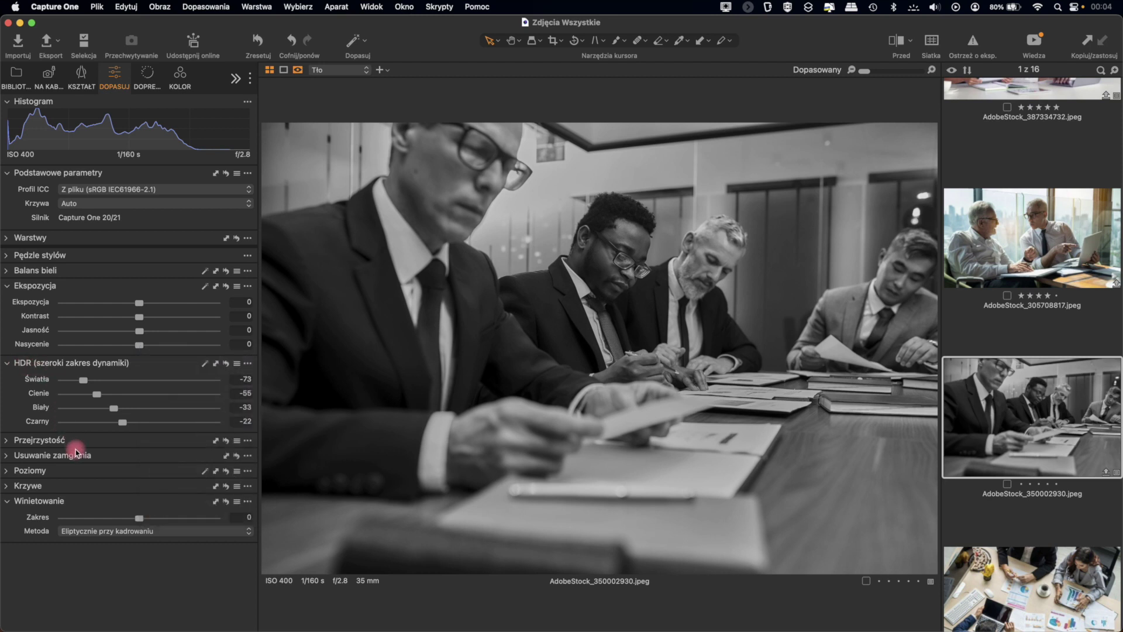
{"action": "double_click", "coordinate": [83, 381]}
{"action": "double_click", "coordinate": [97, 393]}
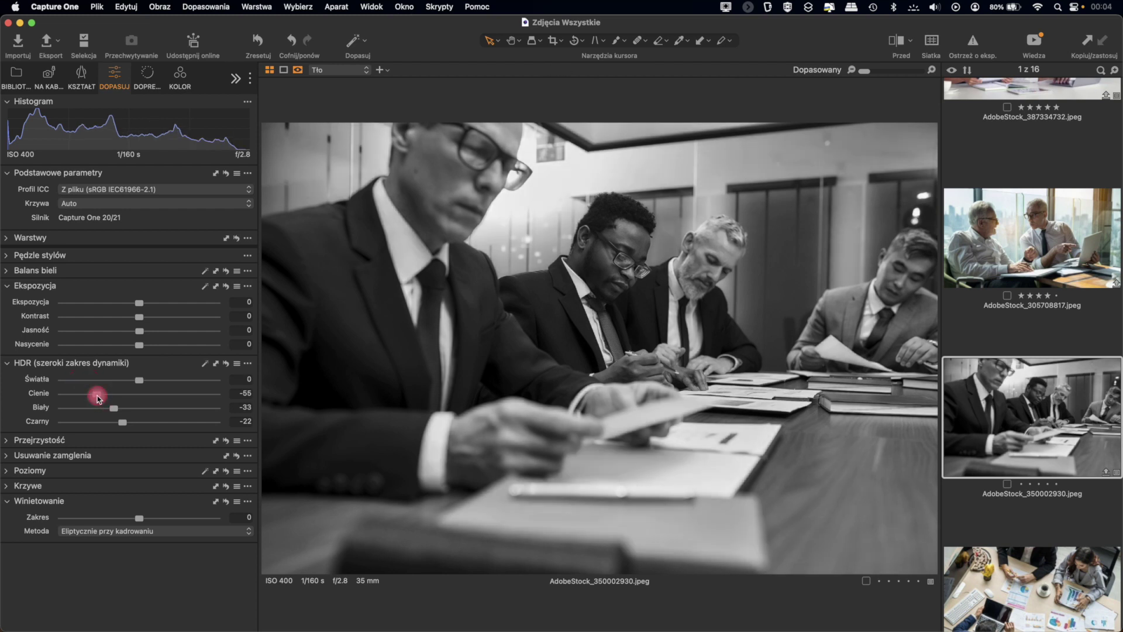
{"action": "double_click", "coordinate": [112, 408]}
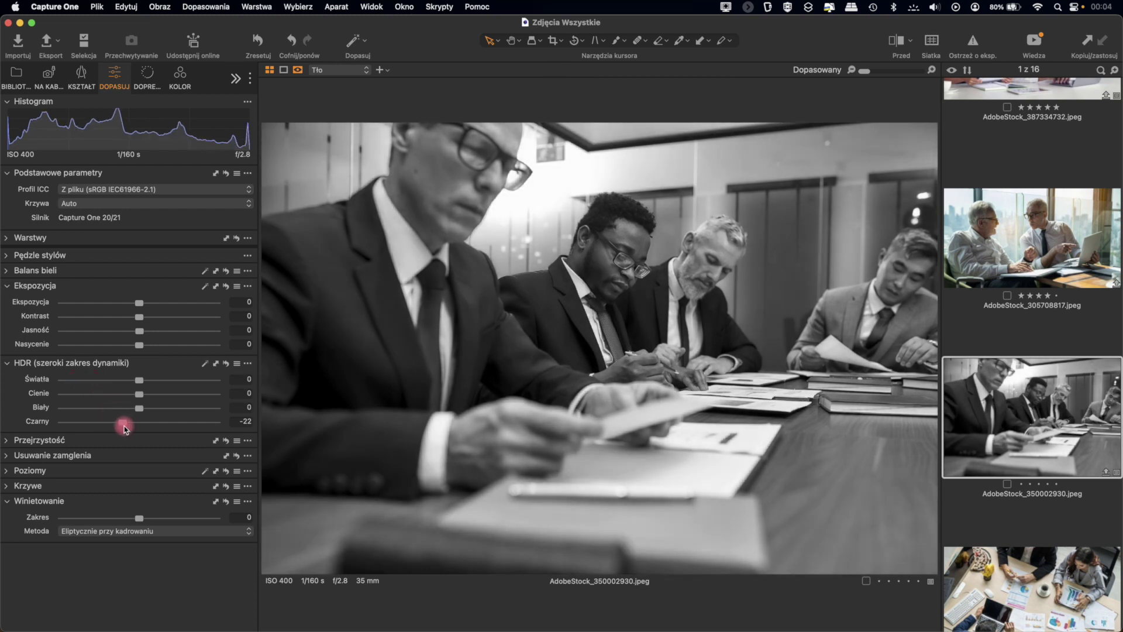
{"action": "double_click", "coordinate": [124, 425]}
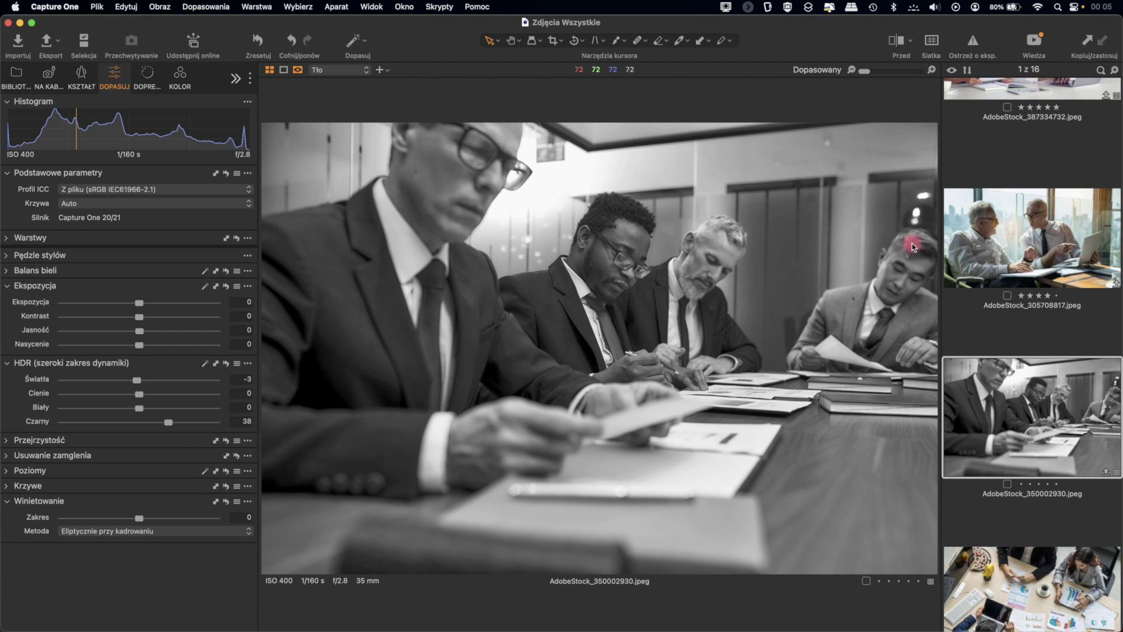
Open AdobeStock_305708817.jpeg, try an exposure of -1,56 and return it to 0.
{"action": "left_click", "coordinate": [1035, 240]}
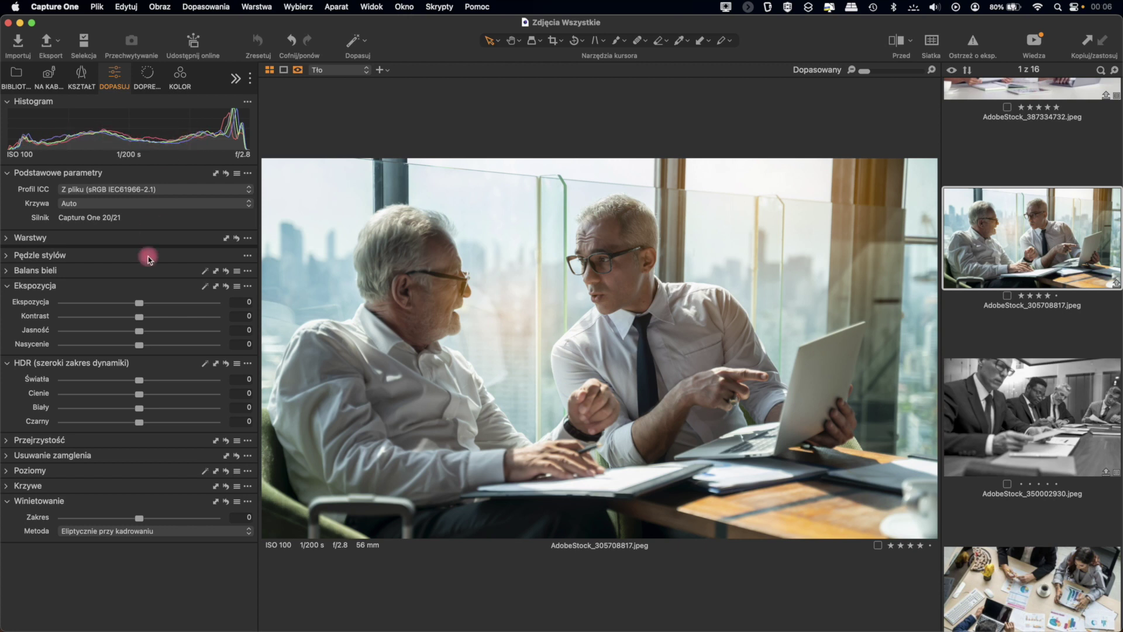
{"action": "left_click_drag", "start_coordinate": [139, 303], "coordinate": [107, 301]}
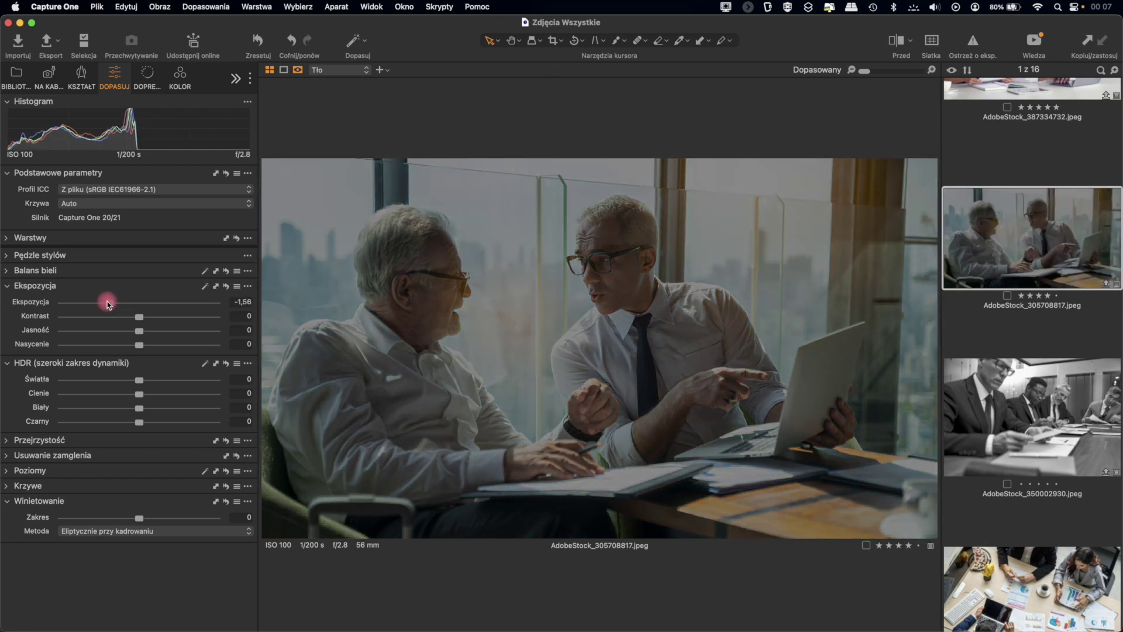
{"action": "left_click_drag", "start_coordinate": [107, 301], "coordinate": [139, 303]}
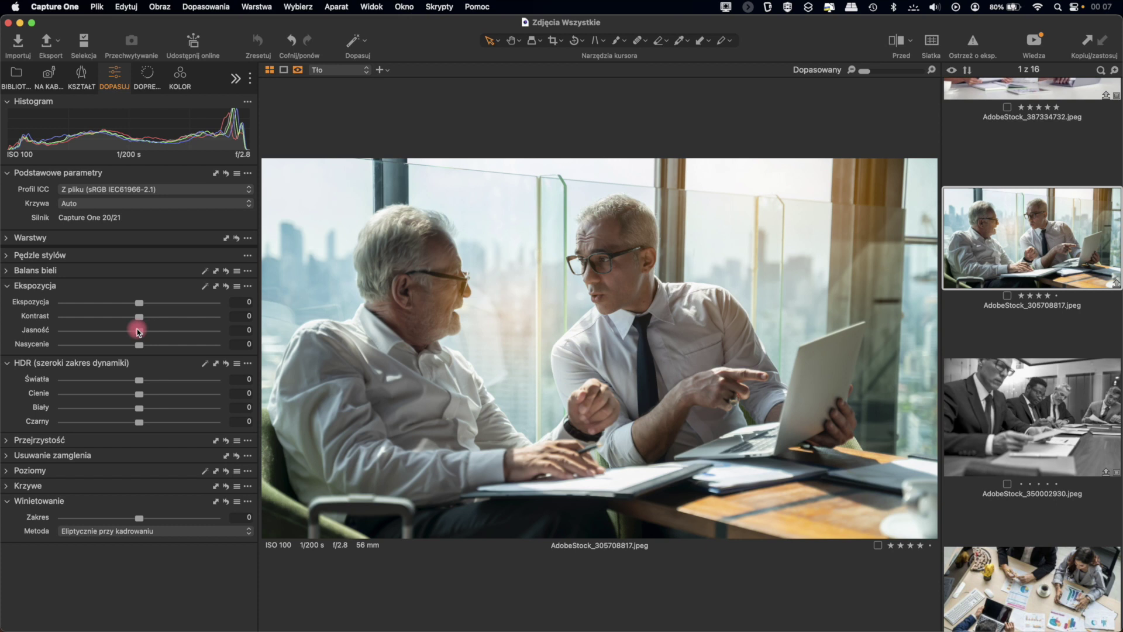
Open AdobeStock_387334732.jpeg and examine its red, green and blue channel histograms in the Levels tool.
{"action": "scroll", "coordinate": [1035, 258], "scroll_direction": "up", "scroll_amount": 3}
{"action": "left_click", "coordinate": [1044, 257]}
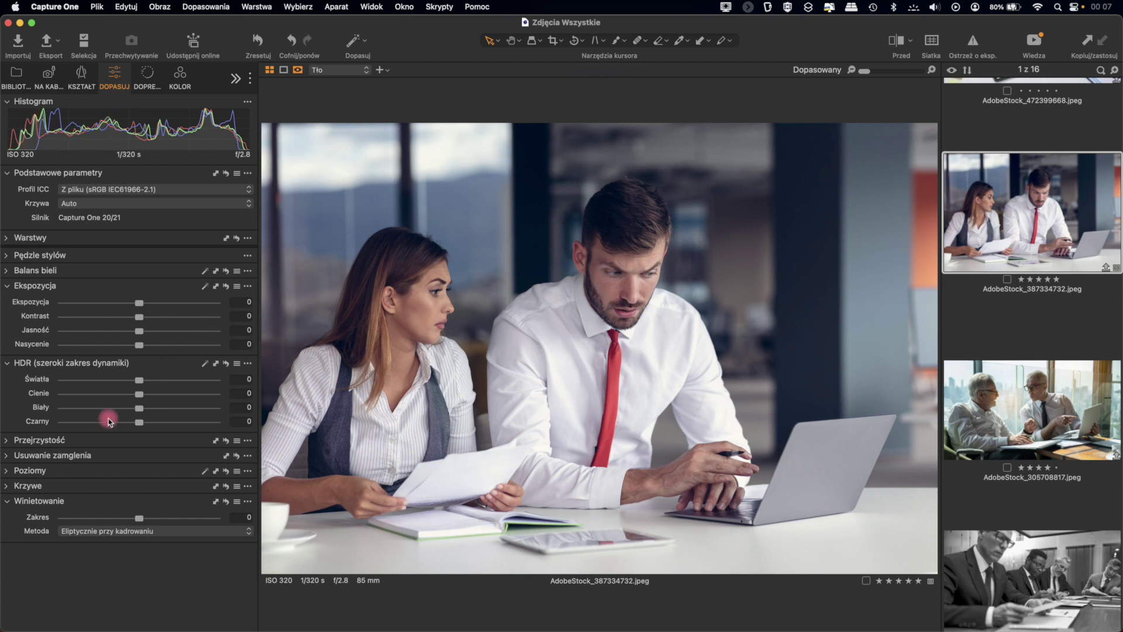
{"action": "left_click", "coordinate": [7, 471]}
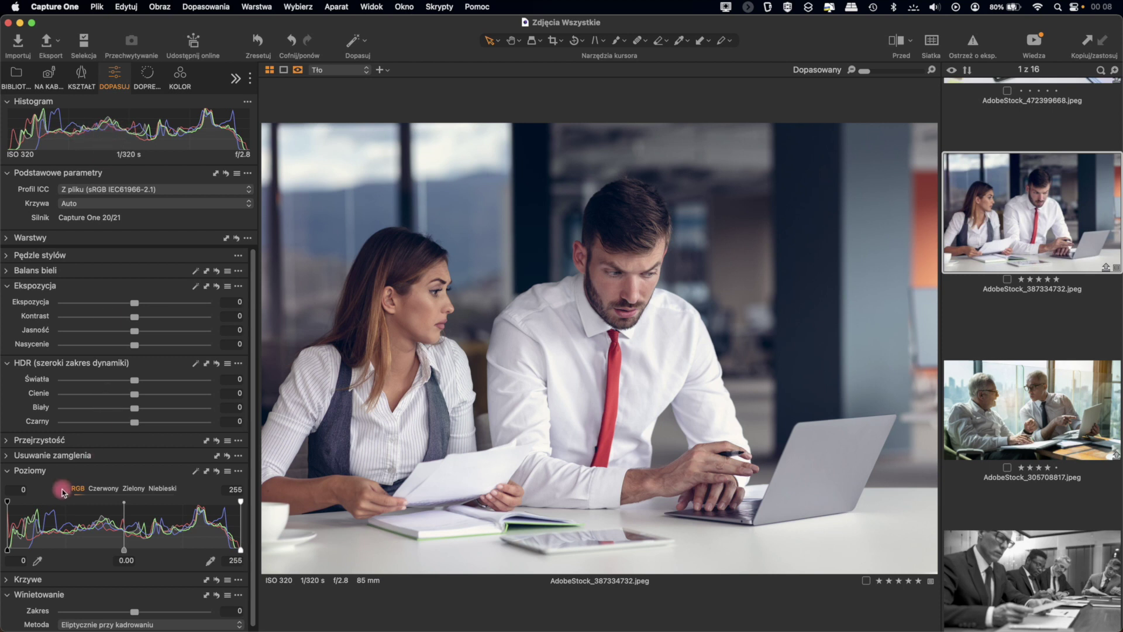
{"action": "left_click", "coordinate": [103, 488]}
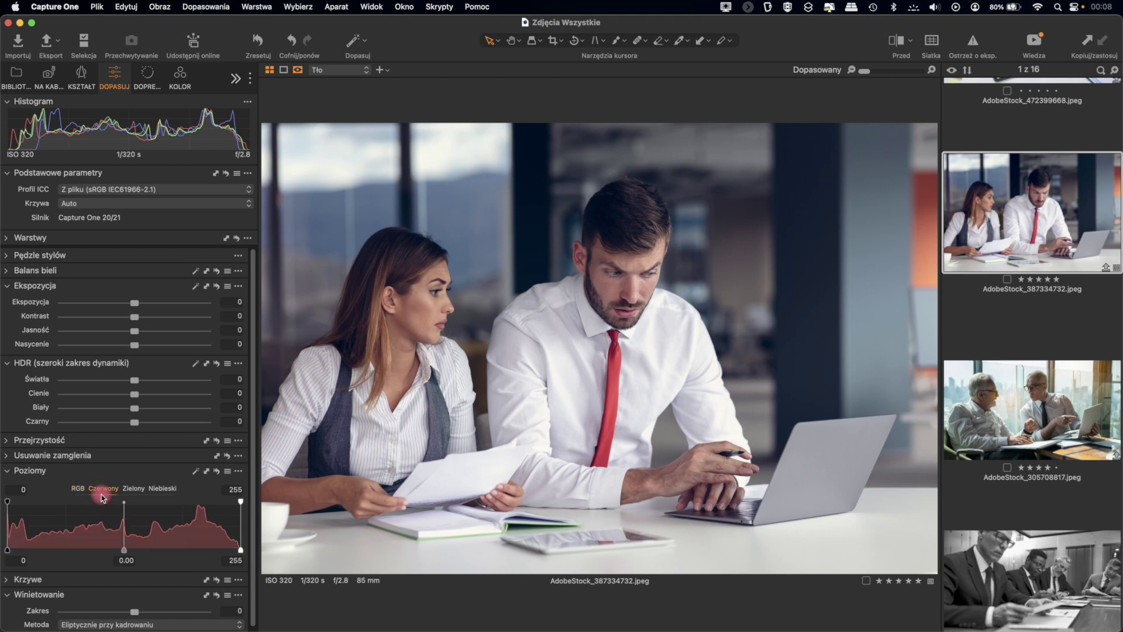
{"action": "left_click", "coordinate": [133, 490]}
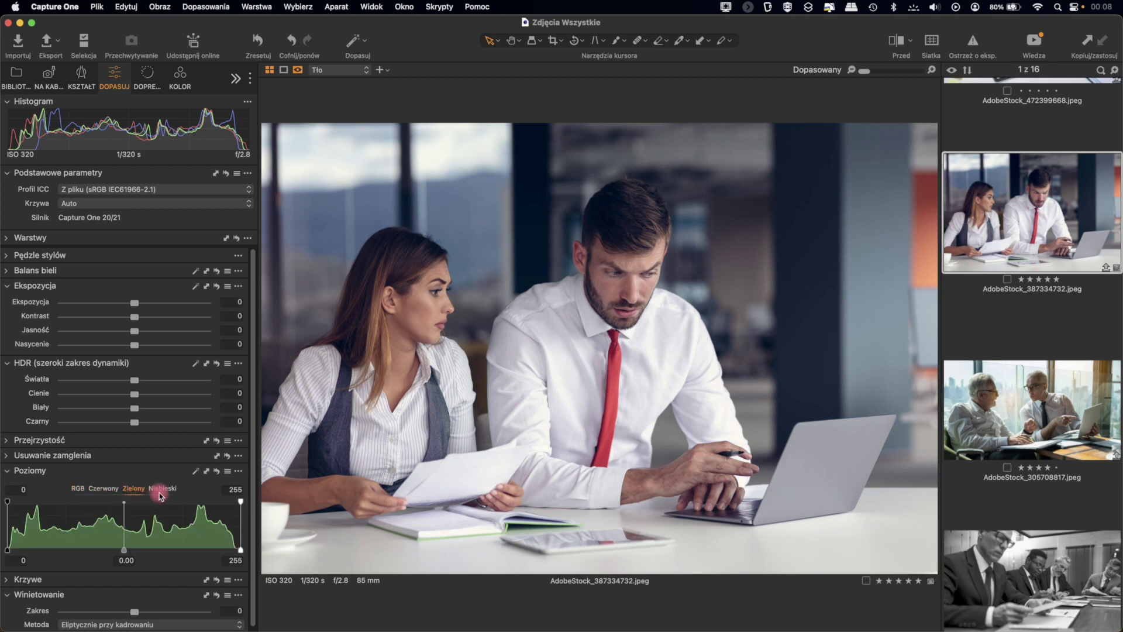
{"action": "left_click", "coordinate": [162, 490]}
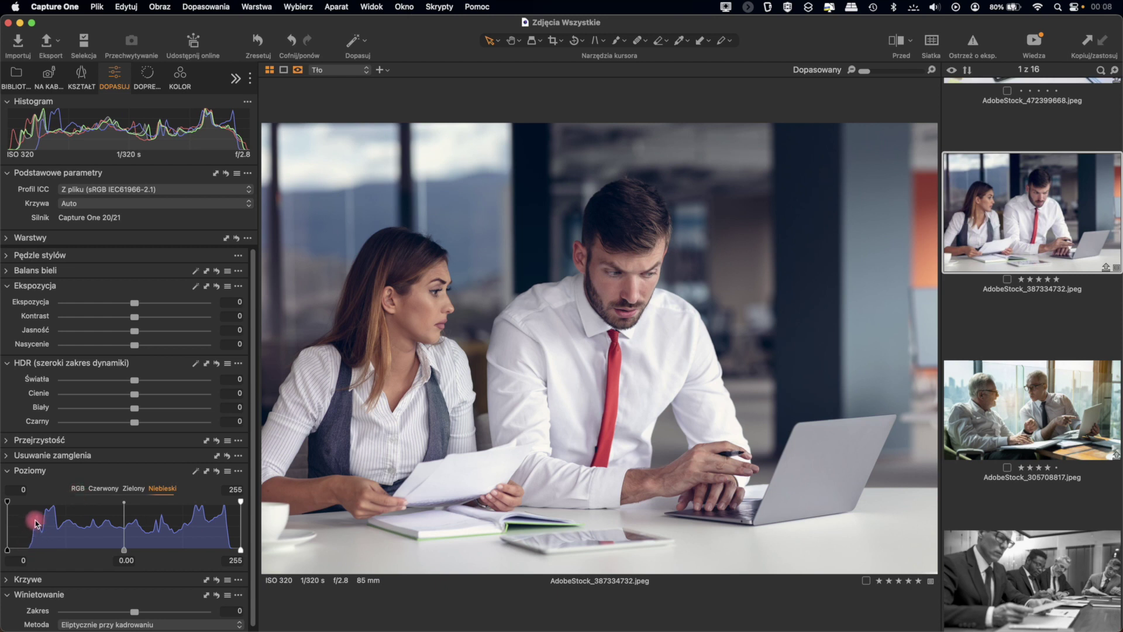
Examine the green and red channel histograms in Levels and return to the combined RGB view.
{"action": "left_click", "coordinate": [132, 490]}
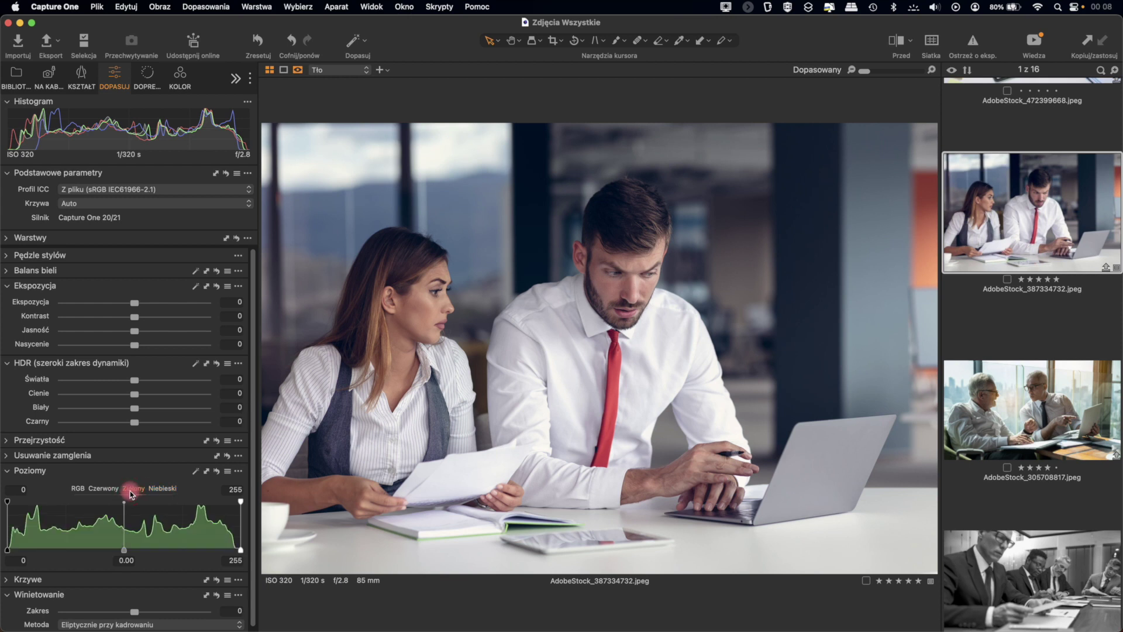
{"action": "left_click", "coordinate": [102, 490]}
{"action": "left_click", "coordinate": [76, 490]}
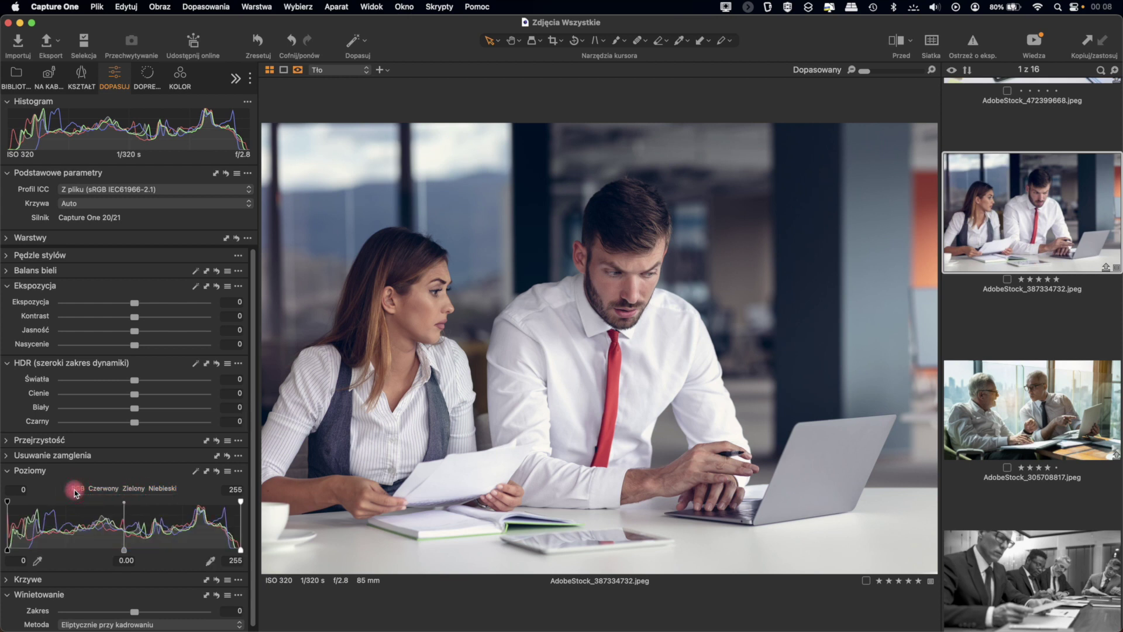
Try shifting the RGB shadow and highlight points in Levels and return the shadow point to 0.
{"action": "left_click", "coordinate": [8, 551]}
{"action": "left_click", "coordinate": [143, 556]}
{"action": "left_click", "coordinate": [199, 545]}
{"action": "left_click", "coordinate": [11, 491]}
{"action": "mouse_move", "coordinate": [241, 551]}
{"action": "left_mouse_down"}
{"action": "mouse_move", "coordinate": [109, 534]}
{"action": "mouse_move", "coordinate": [245, 549]}
{"action": "left_mouse_up"}
{"action": "left_click", "coordinate": [163, 138]}
{"action": "left_click", "coordinate": [239, 551]}
{"action": "left_click", "coordinate": [9, 550]}
{"action": "mouse_move", "coordinate": [10, 554]}
{"action": "left_mouse_down"}
{"action": "mouse_move", "coordinate": [86, 554]}
{"action": "mouse_move", "coordinate": [7, 549]}
{"action": "left_mouse_up"}
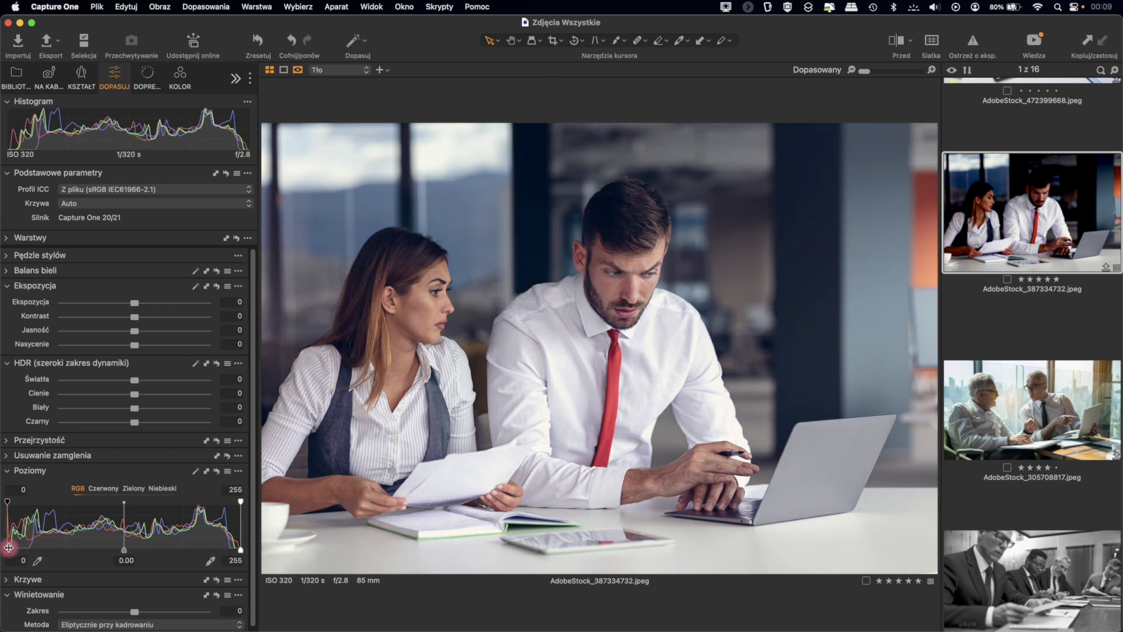
Return the Levels highlight point to 255, try a midtone of -0.19 and reset the midtone to 0.
{"action": "mouse_move", "coordinate": [239, 553]}
{"action": "left_mouse_down"}
{"action": "mouse_move", "coordinate": [205, 549]}
{"action": "mouse_move", "coordinate": [251, 549]}
{"action": "left_mouse_up"}
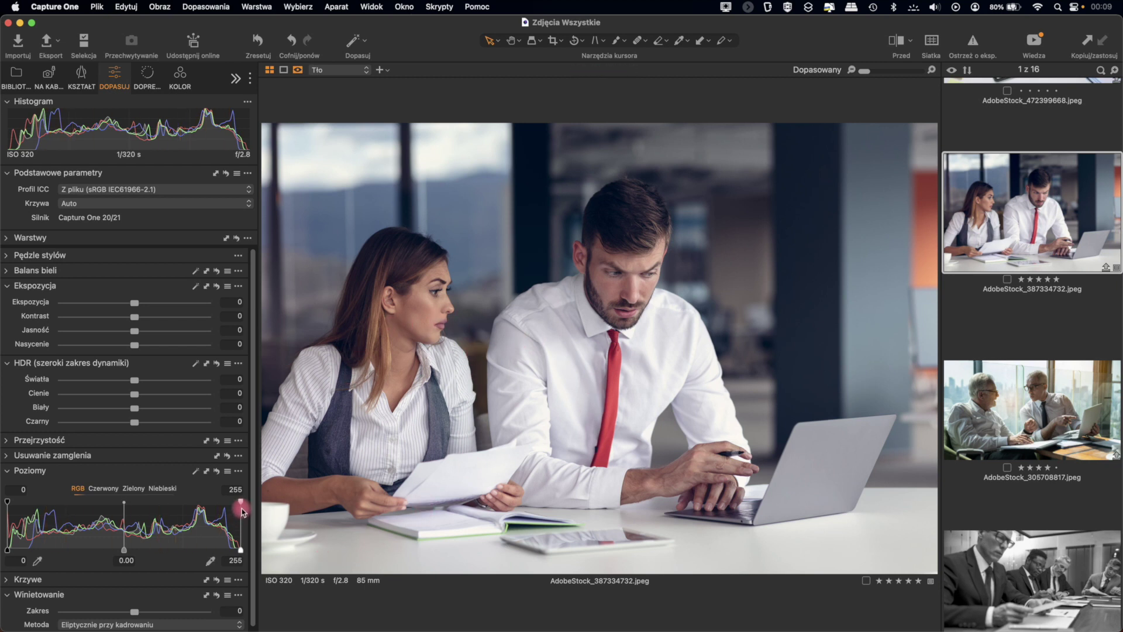
{"action": "mouse_move", "coordinate": [124, 550]}
{"action": "left_mouse_down"}
{"action": "mouse_move", "coordinate": [97, 547]}
{"action": "mouse_move", "coordinate": [146, 547]}
{"action": "left_mouse_up"}
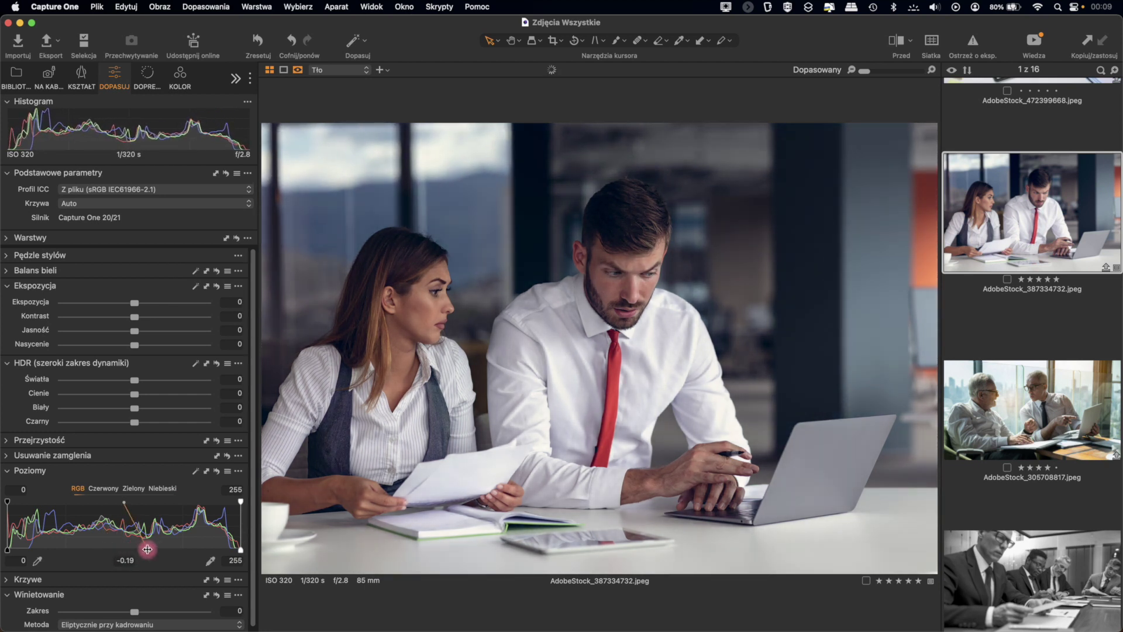
{"action": "double_click", "coordinate": [147, 552]}
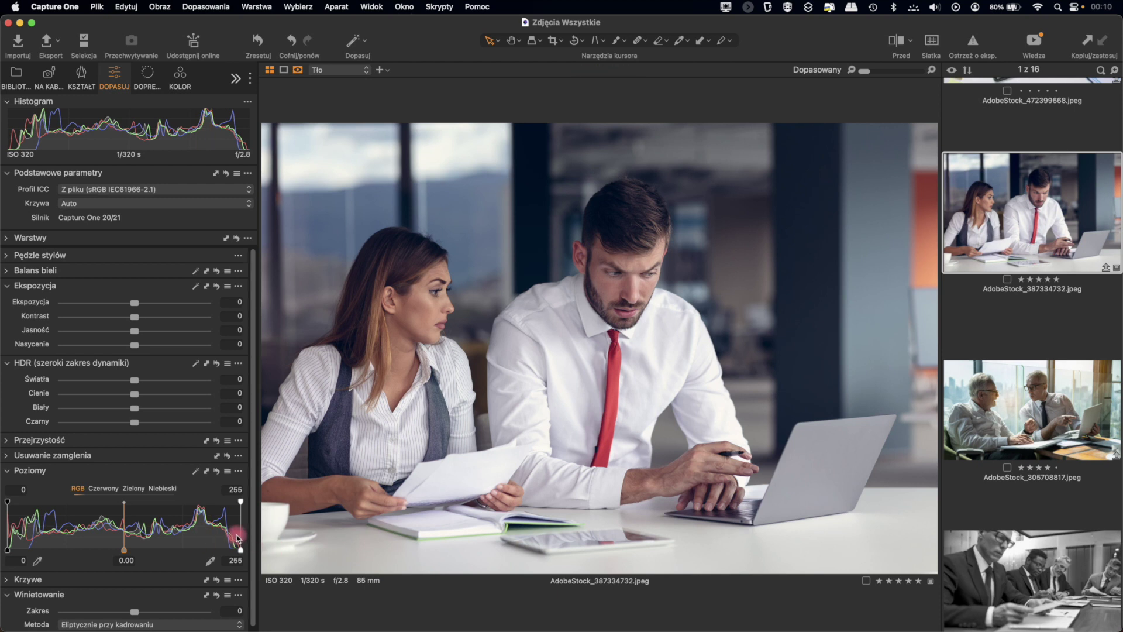
Pick the Levels shadow point from the man's dark hair, giving a shadow value of 6.
{"action": "left_click", "coordinate": [40, 563]}
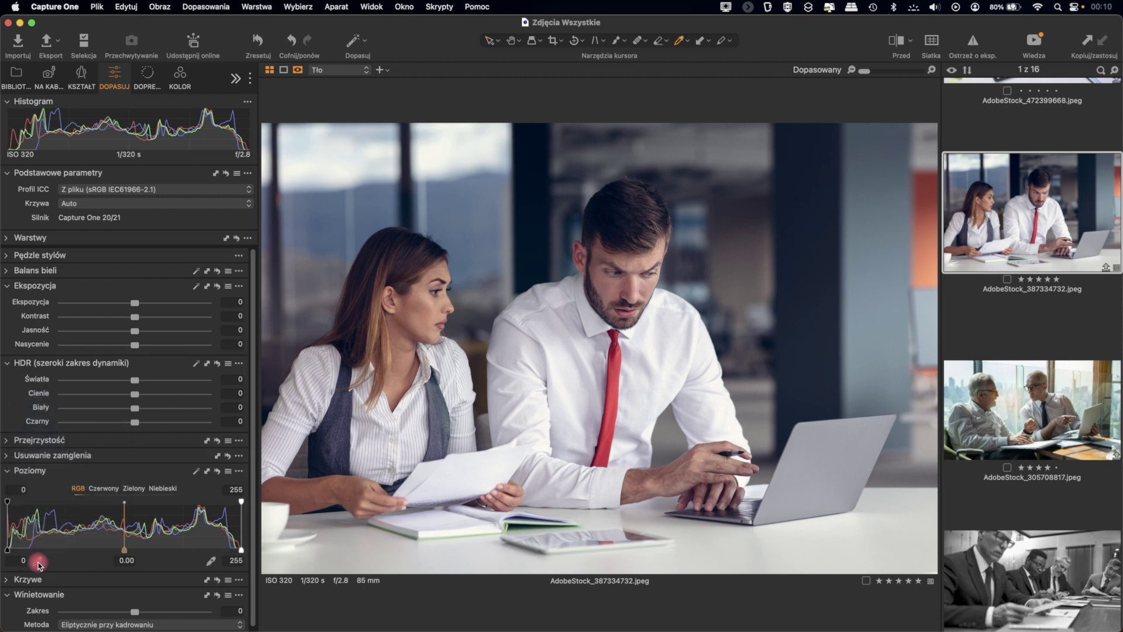
{"action": "left_click", "coordinate": [601, 220]}
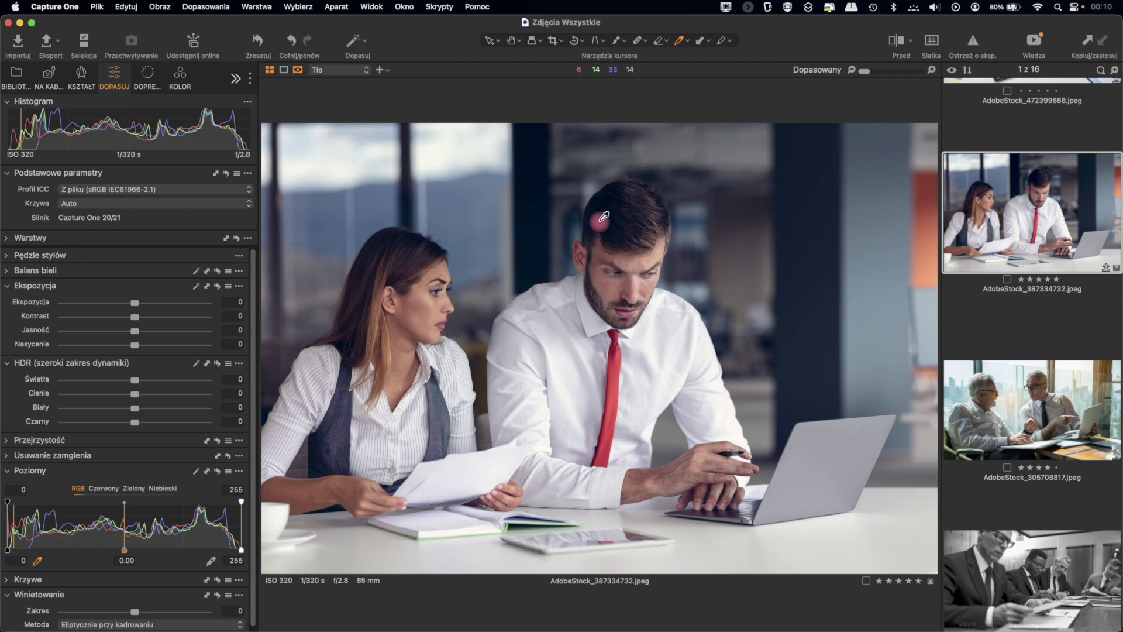
{"action": "left_click", "coordinate": [594, 215]}
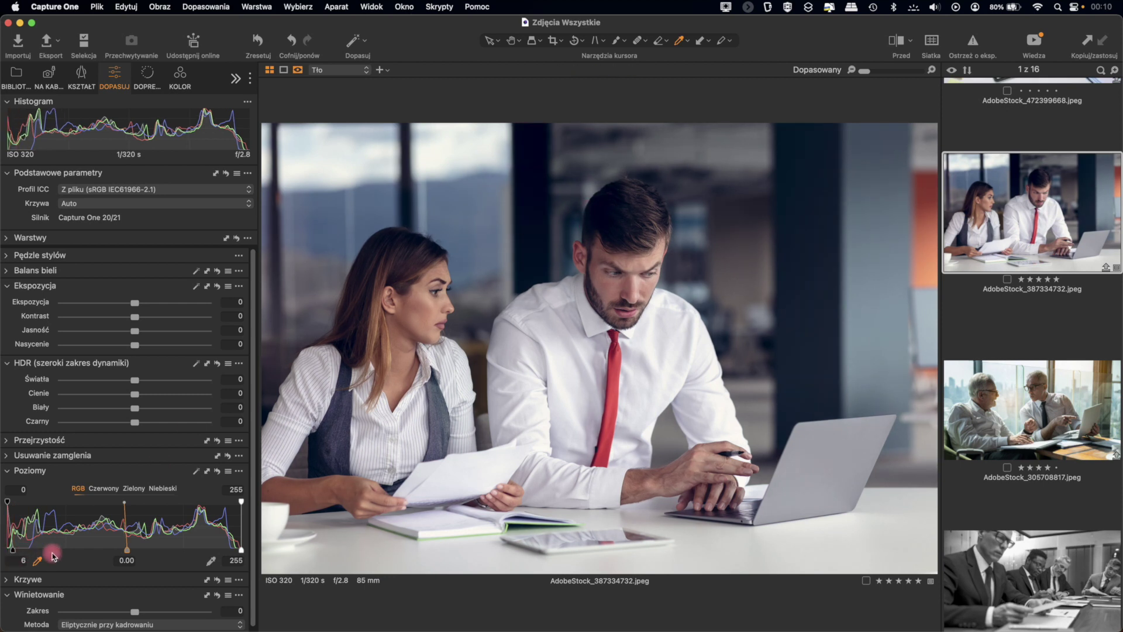
Pick the Levels highlight point from the white cup and saucer area, giving a highlight value of 237.
{"action": "left_click", "coordinate": [211, 563]}
{"action": "left_click", "coordinate": [278, 528]}
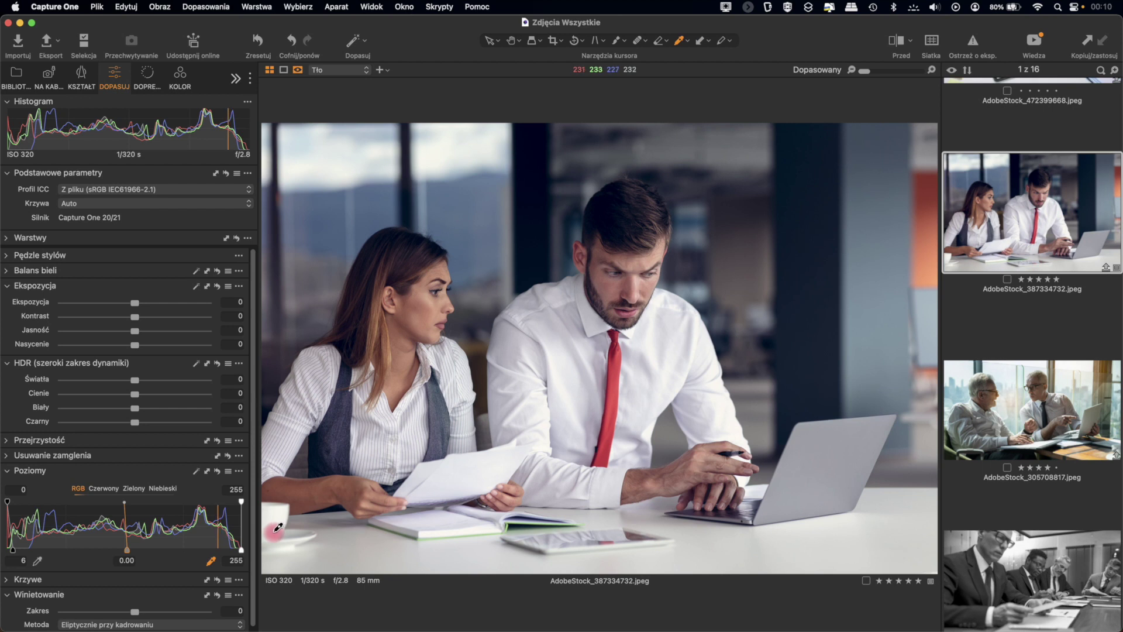
{"action": "mouse_move", "coordinate": [279, 528]}
{"action": "left_mouse_down"}
{"action": "mouse_move", "coordinate": [289, 511]}
{"action": "mouse_move", "coordinate": [281, 523]}
{"action": "left_mouse_up"}
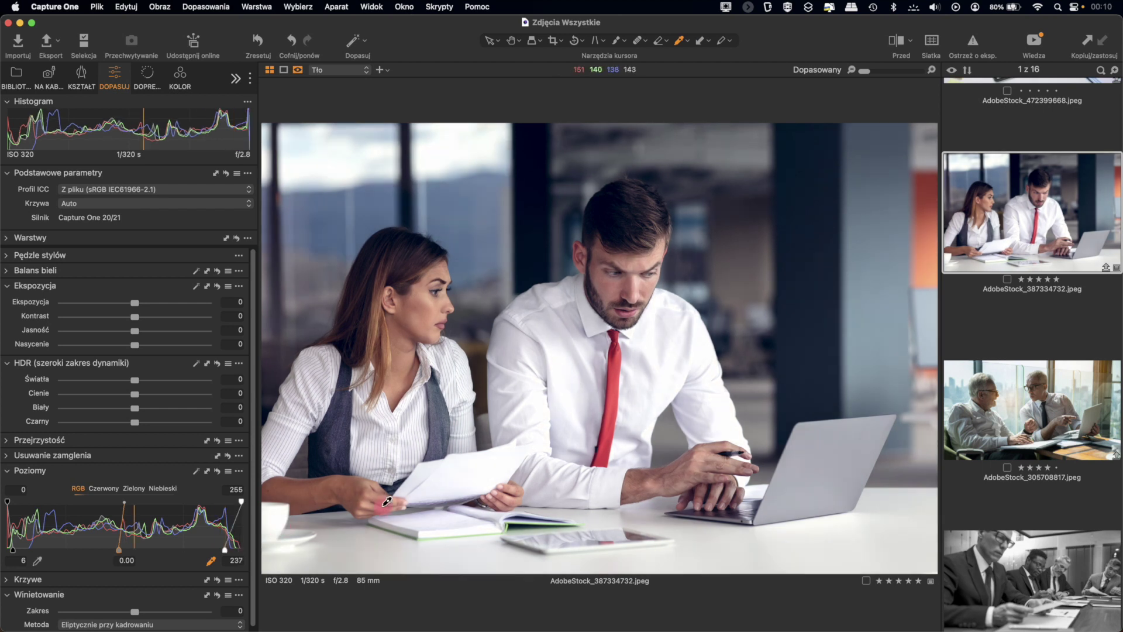
{"action": "left_click", "coordinate": [345, 474]}
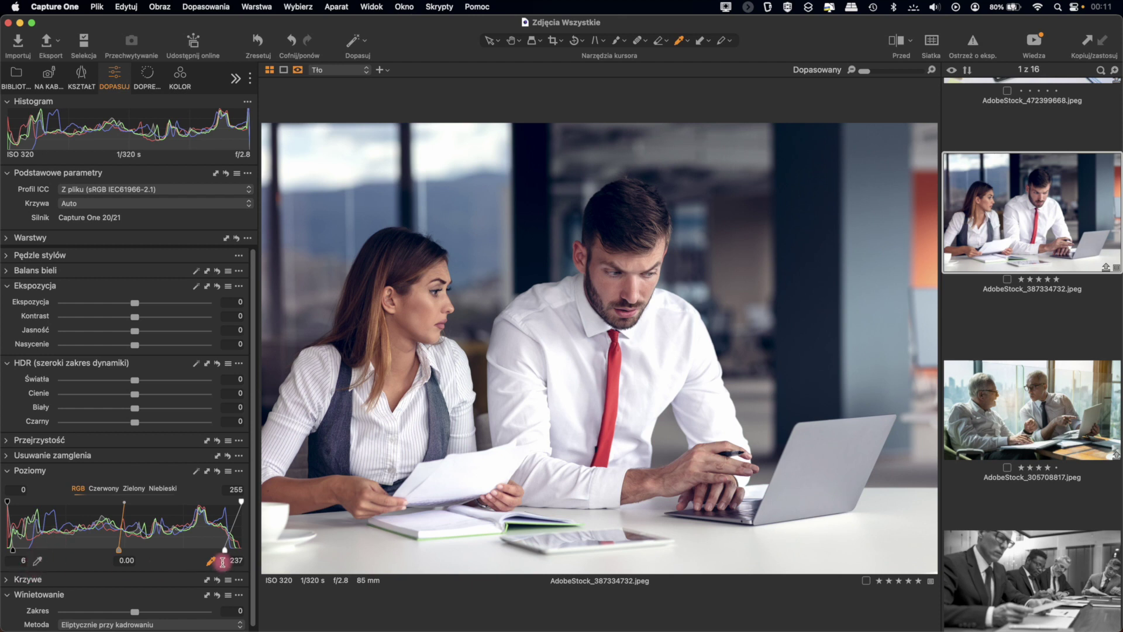
Restore the Levels highlight and shadow points to 255 and 0, and auto-adjust the levels to a highlight of 252.
{"action": "left_click_drag", "start_coordinate": [227, 554], "coordinate": [242, 551]}
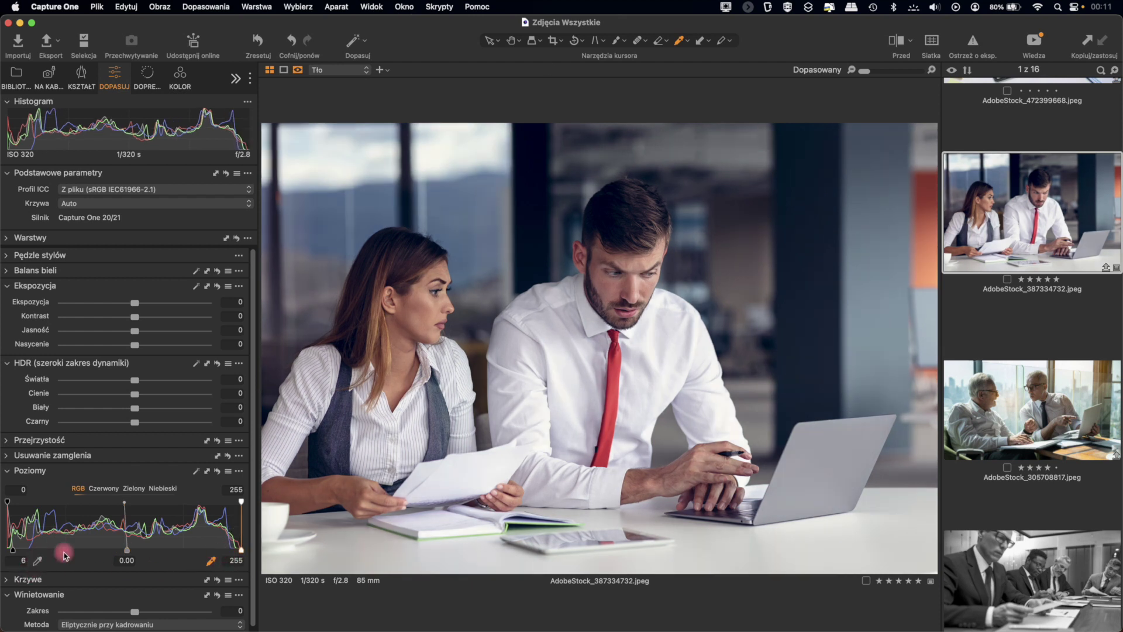
{"action": "left_click_drag", "start_coordinate": [10, 556], "coordinate": [8, 555]}
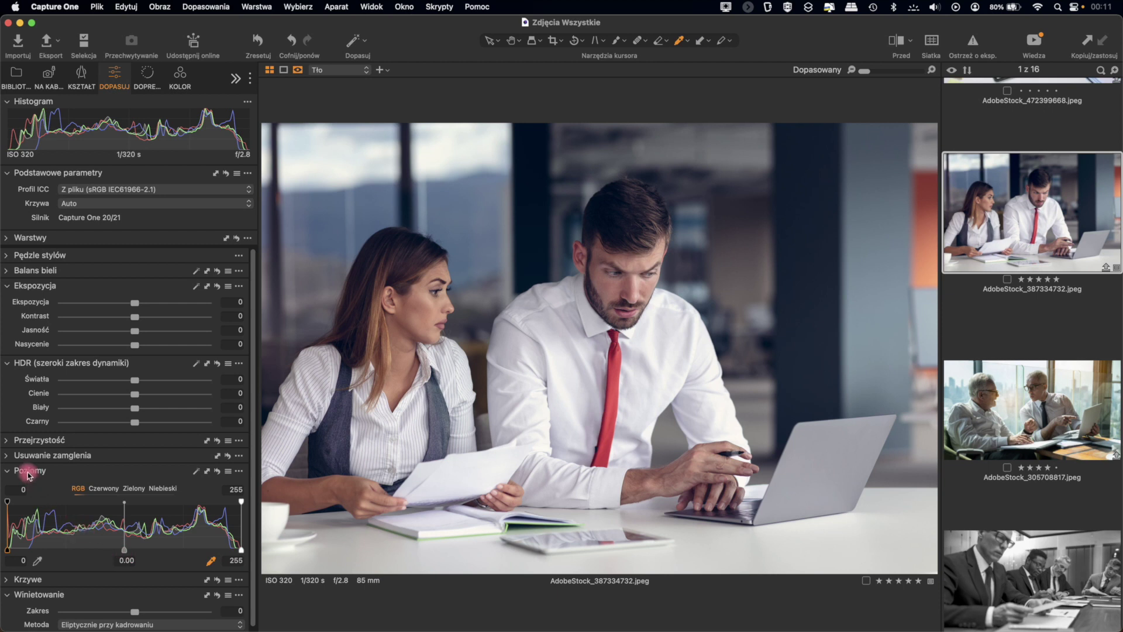
{"action": "left_click", "coordinate": [196, 473]}
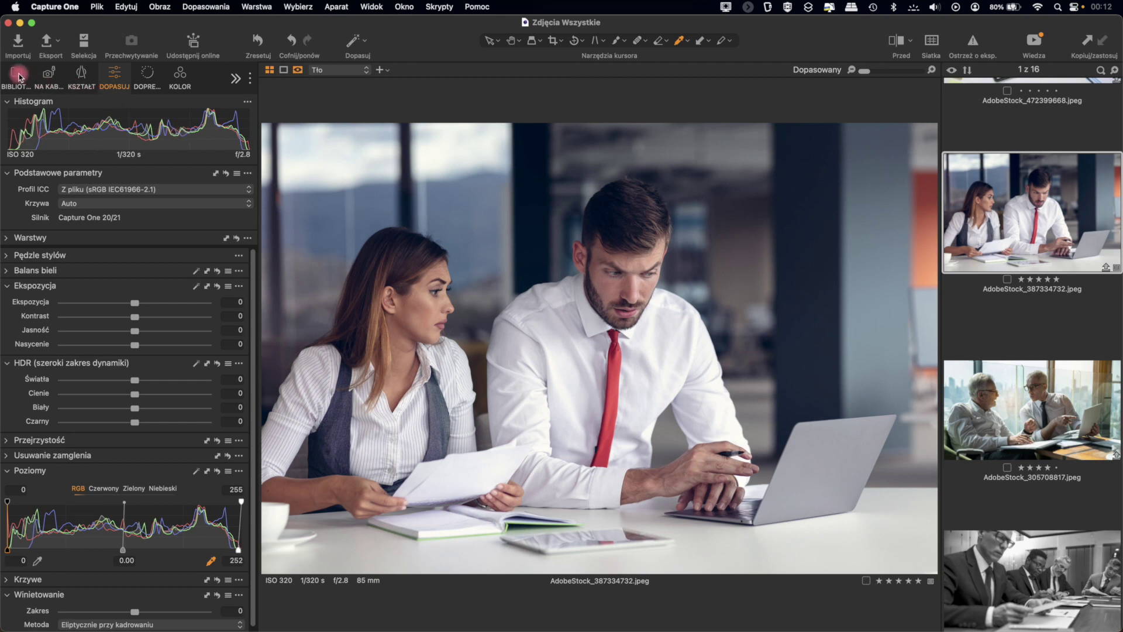
Open the 2022 library folder "2022_09_03 Wystawa ŚTF - Industriada" with the photo _DSF9889.RAF in the viewer.
{"action": "left_click", "coordinate": [17, 74]}
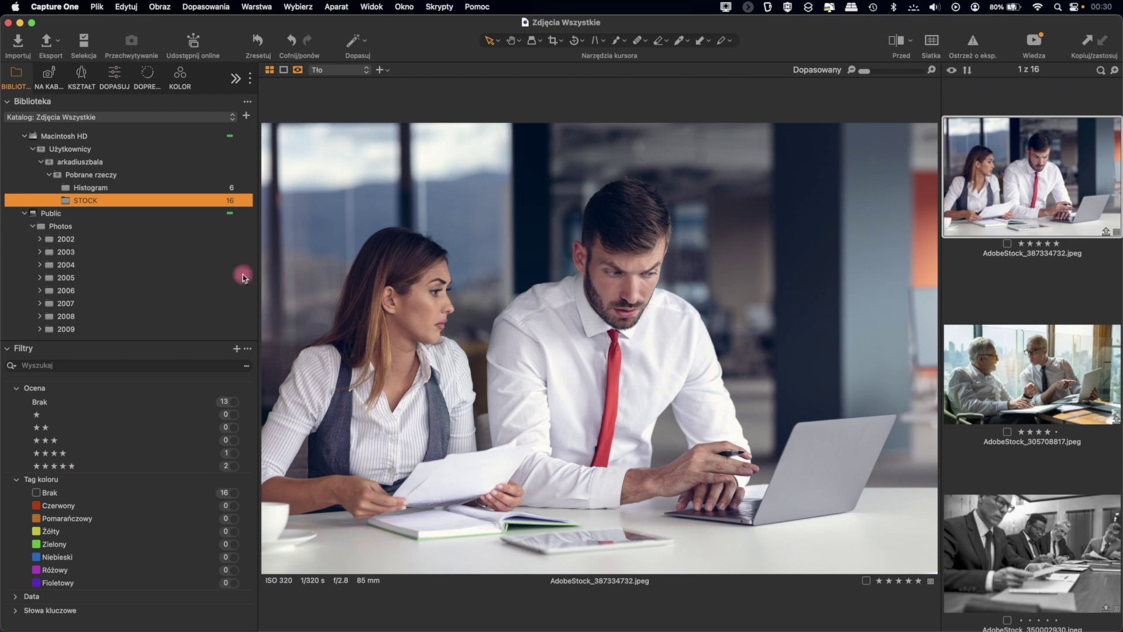
{"action": "scroll", "coordinate": [159, 248], "scroll_direction": "down", "scroll_amount": 15}
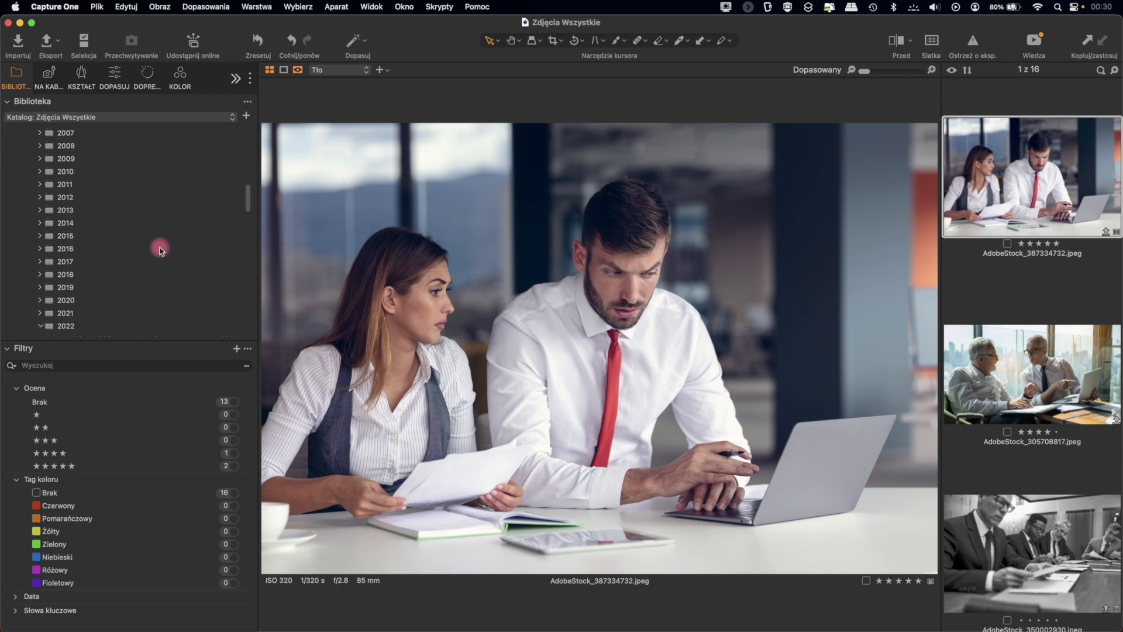
{"action": "scroll", "coordinate": [160, 248], "scroll_direction": "down", "scroll_amount": 10}
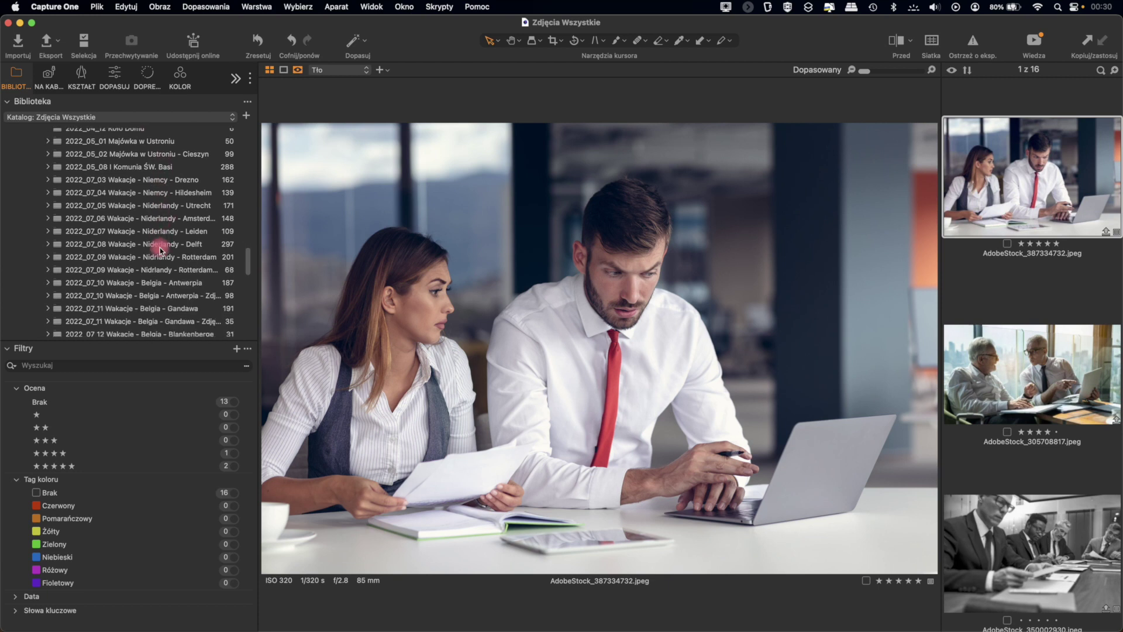
{"action": "scroll", "coordinate": [160, 250], "scroll_direction": "down", "scroll_amount": 8}
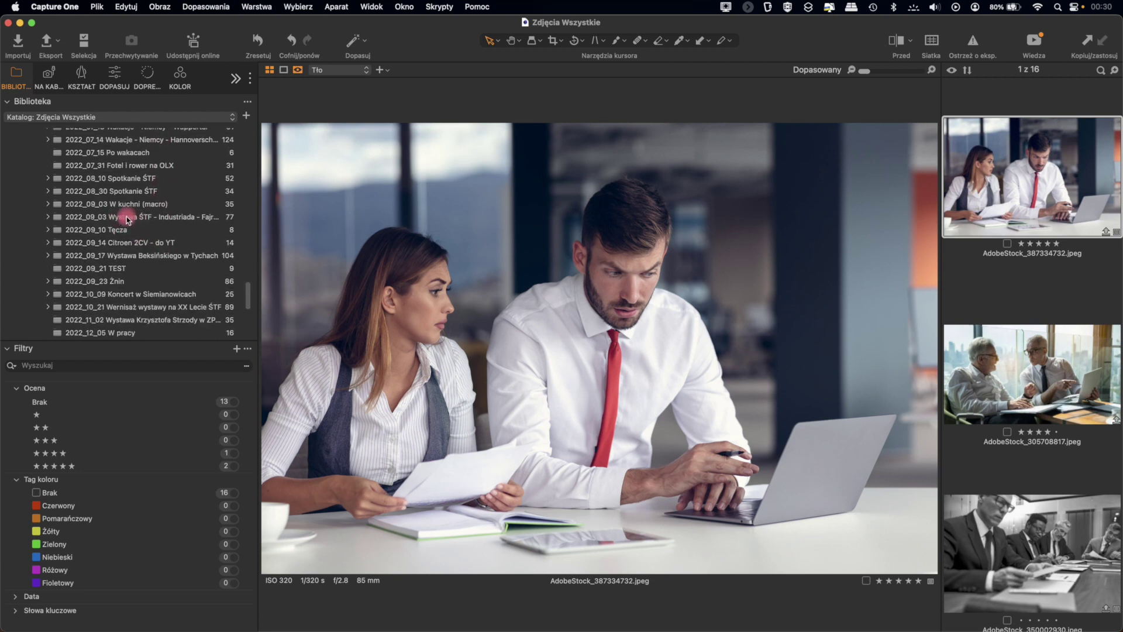
{"action": "left_click", "coordinate": [126, 217]}
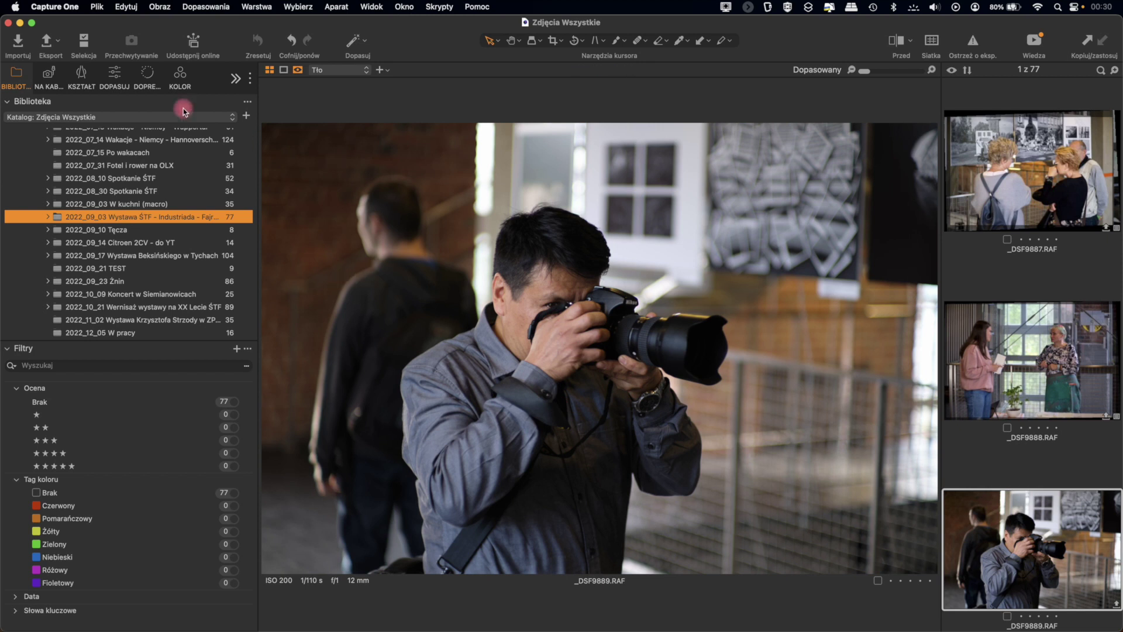
Set the RGB levels of _DSF9889.RAF to an input highlight of 230, an output highlight of 195 and a midtone of 0.18.
{"action": "left_click", "coordinate": [113, 78]}
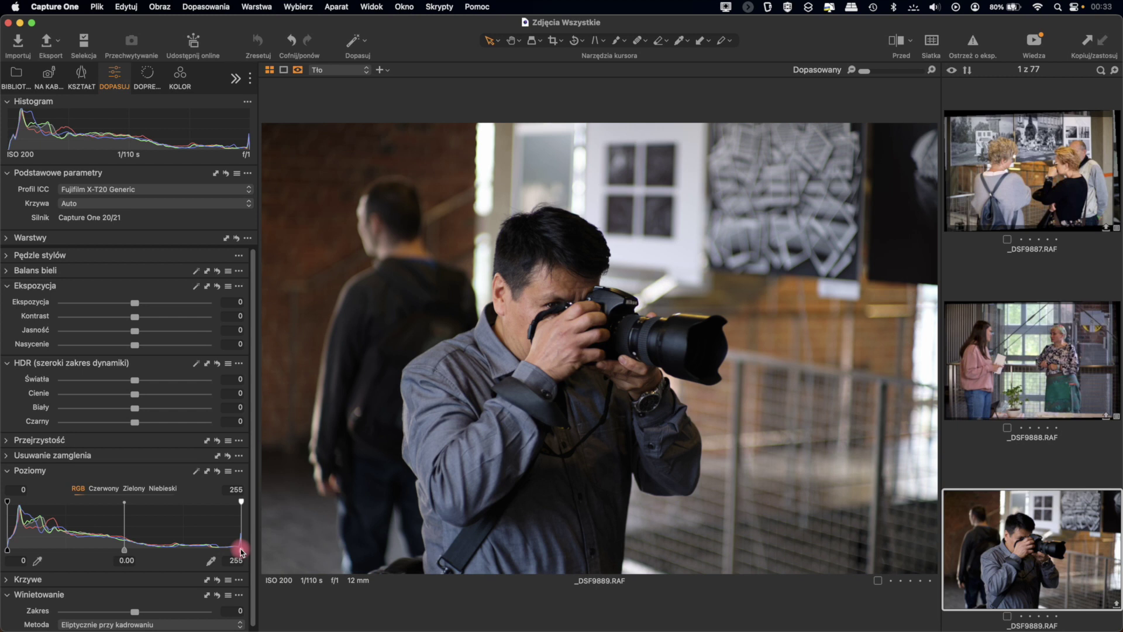
{"action": "left_click_drag", "start_coordinate": [241, 551], "coordinate": [139, 527]}
{"action": "left_click_drag", "start_coordinate": [127, 524], "coordinate": [216, 524]}
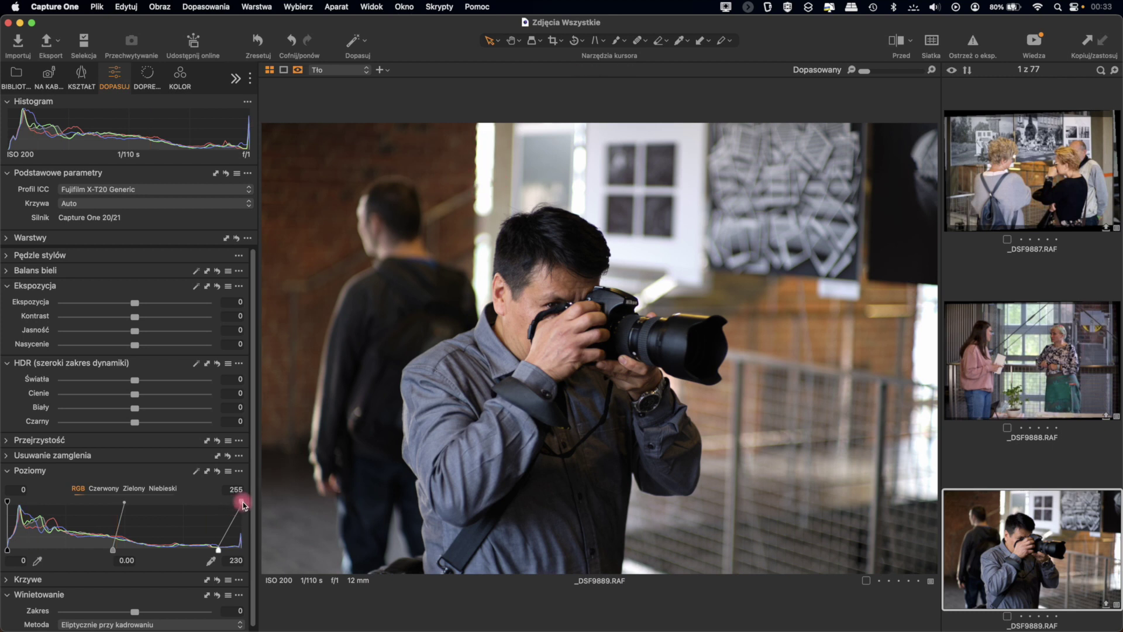
{"action": "left_click_drag", "start_coordinate": [244, 502], "coordinate": [185, 496]}
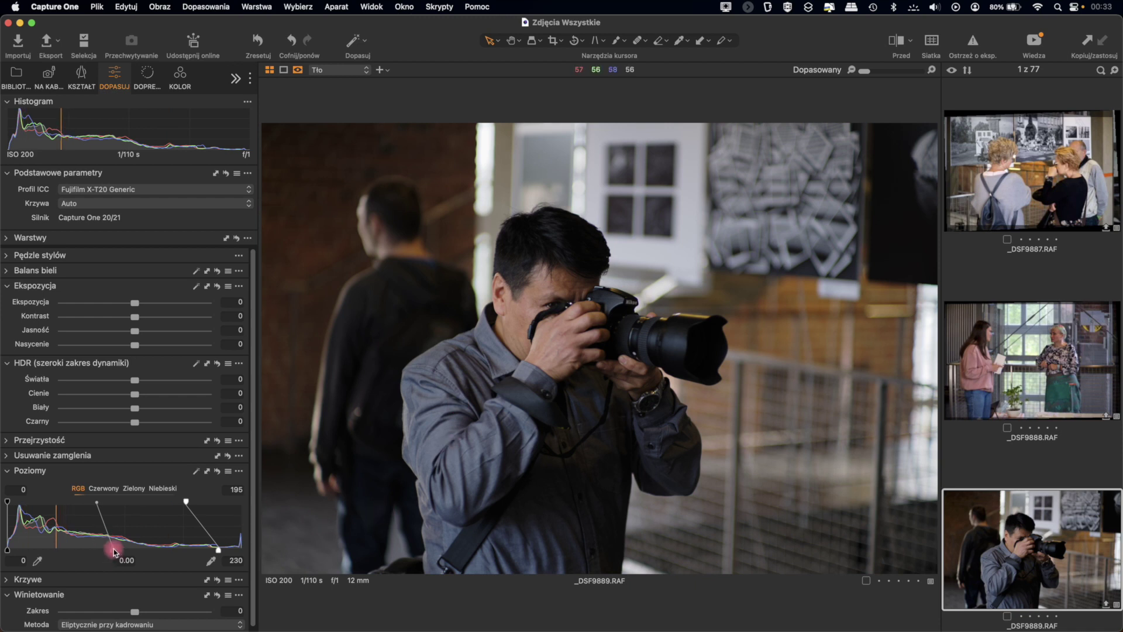
{"action": "left_click_drag", "start_coordinate": [114, 551], "coordinate": [94, 545]}
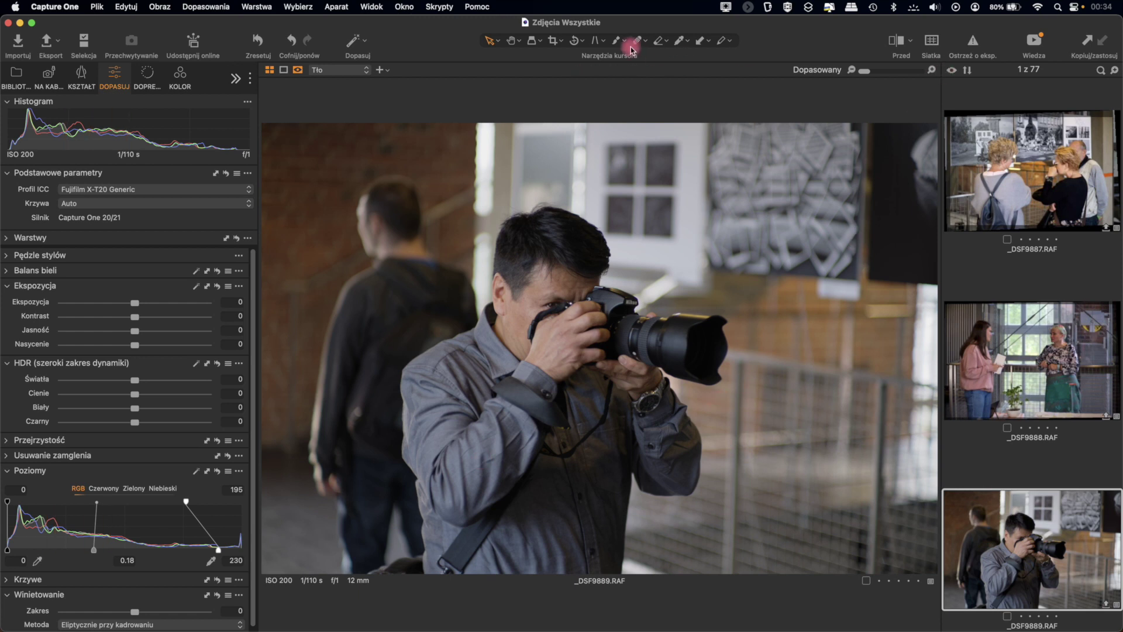
Rotate the photo of the photographer slightly counterclockwise freehand and return to the Select cursor.
{"action": "left_click", "coordinate": [576, 40]}
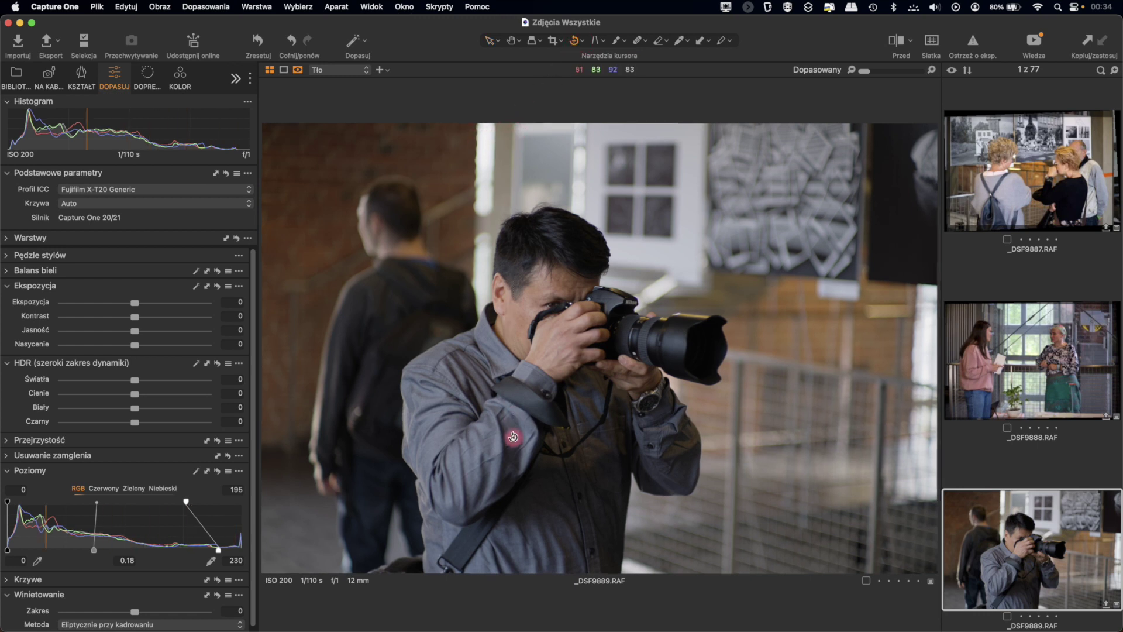
{"action": "left_click_drag", "start_coordinate": [514, 137], "coordinate": [499, 390]}
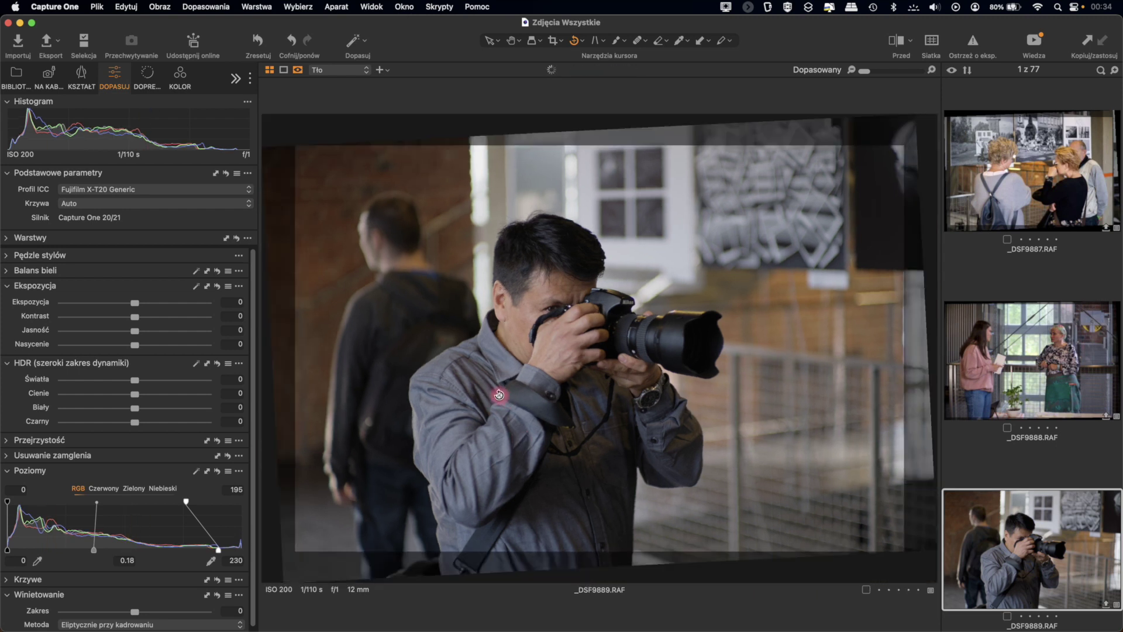
{"action": "left_click", "coordinate": [488, 42]}
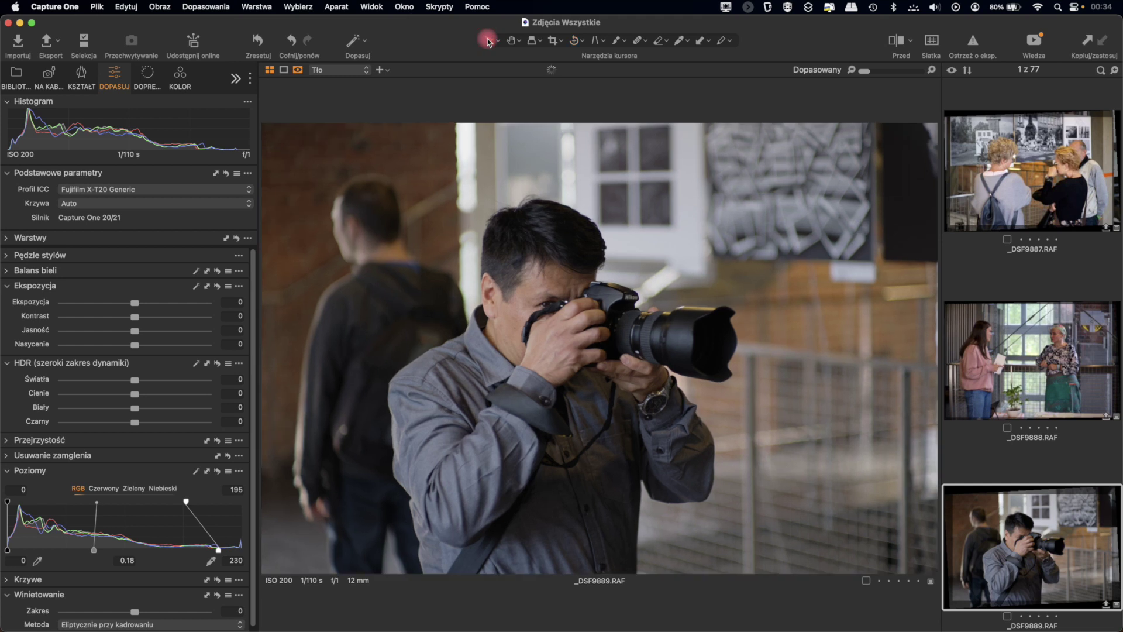
{"action": "left_click", "coordinate": [510, 233]}
{"action": "left_click", "coordinate": [376, 98]}
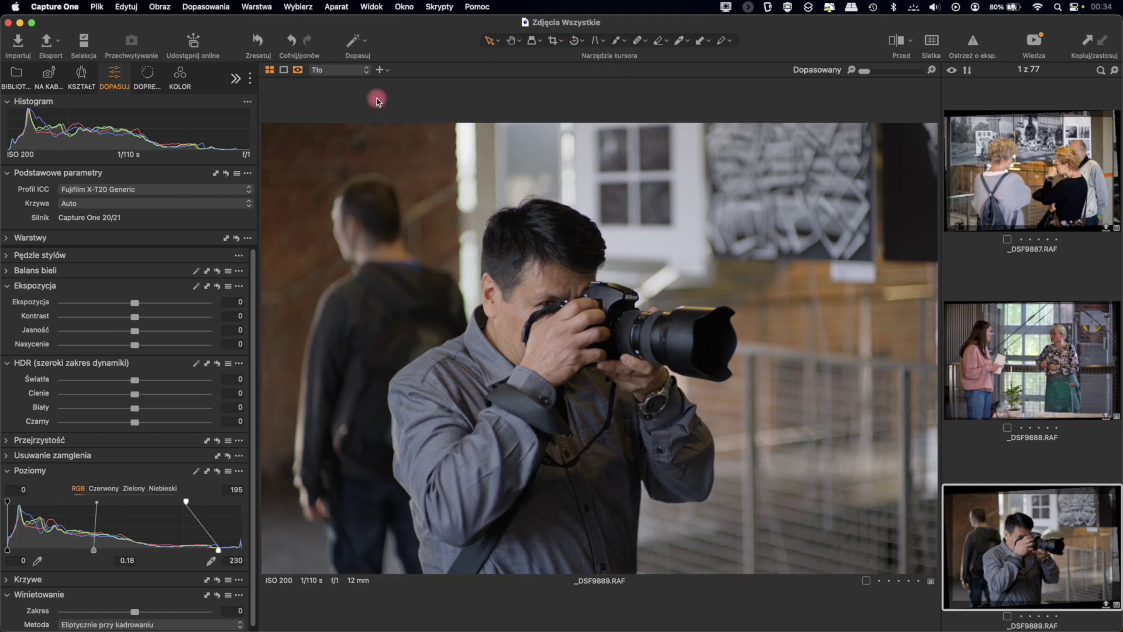